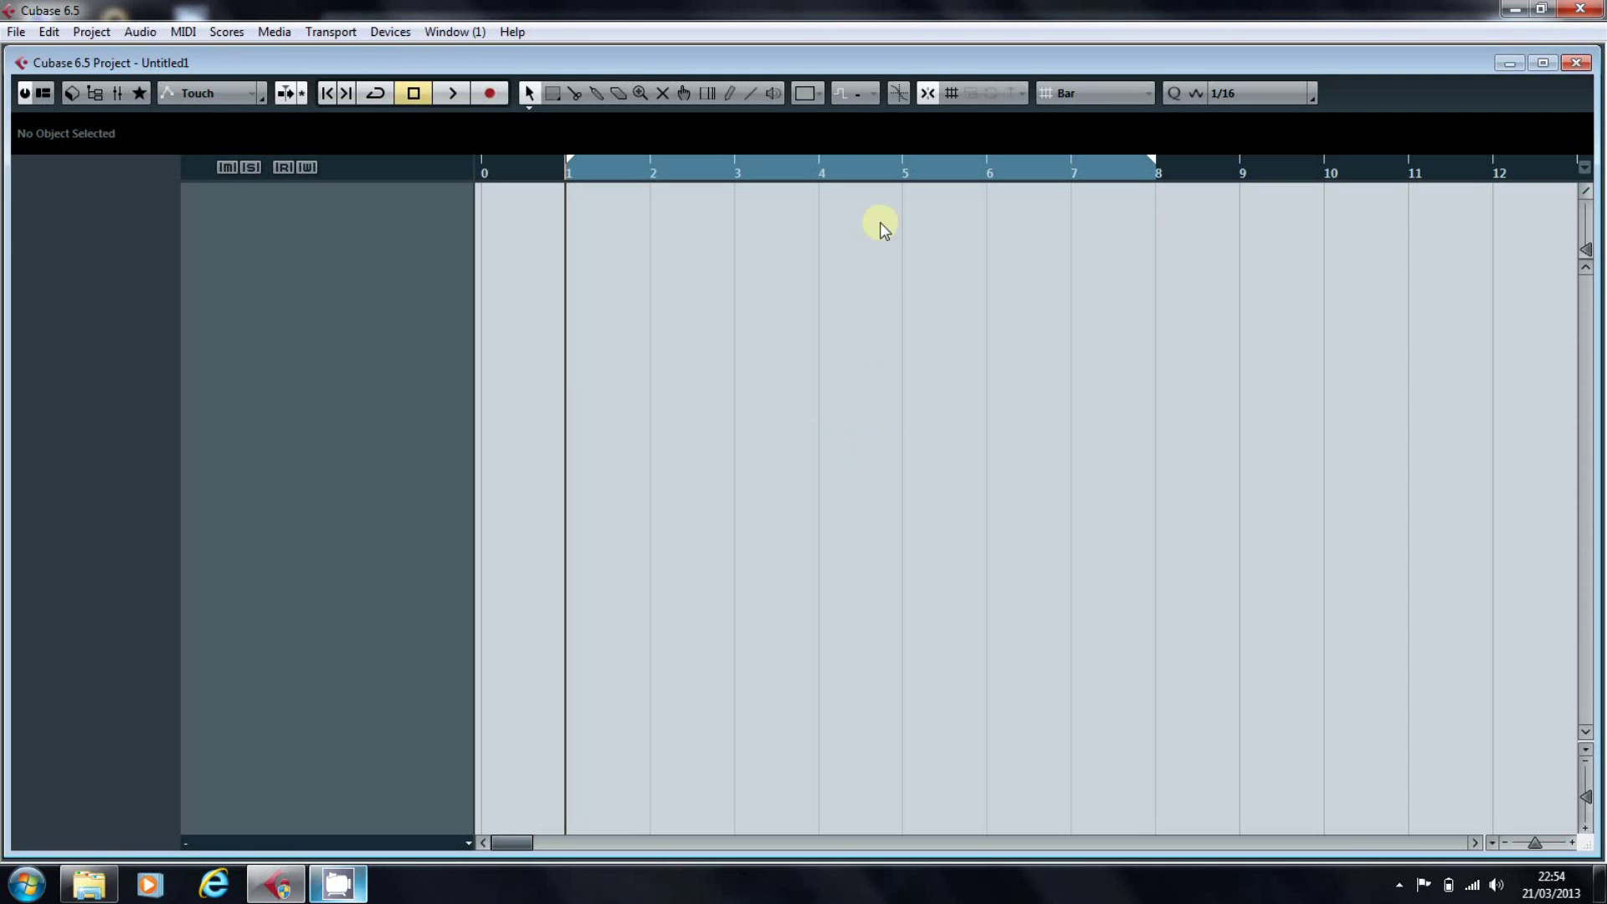
# Step: Open the Project Colors dialog via the Color tool's Select Colors entry
pyautogui.click(819, 94)
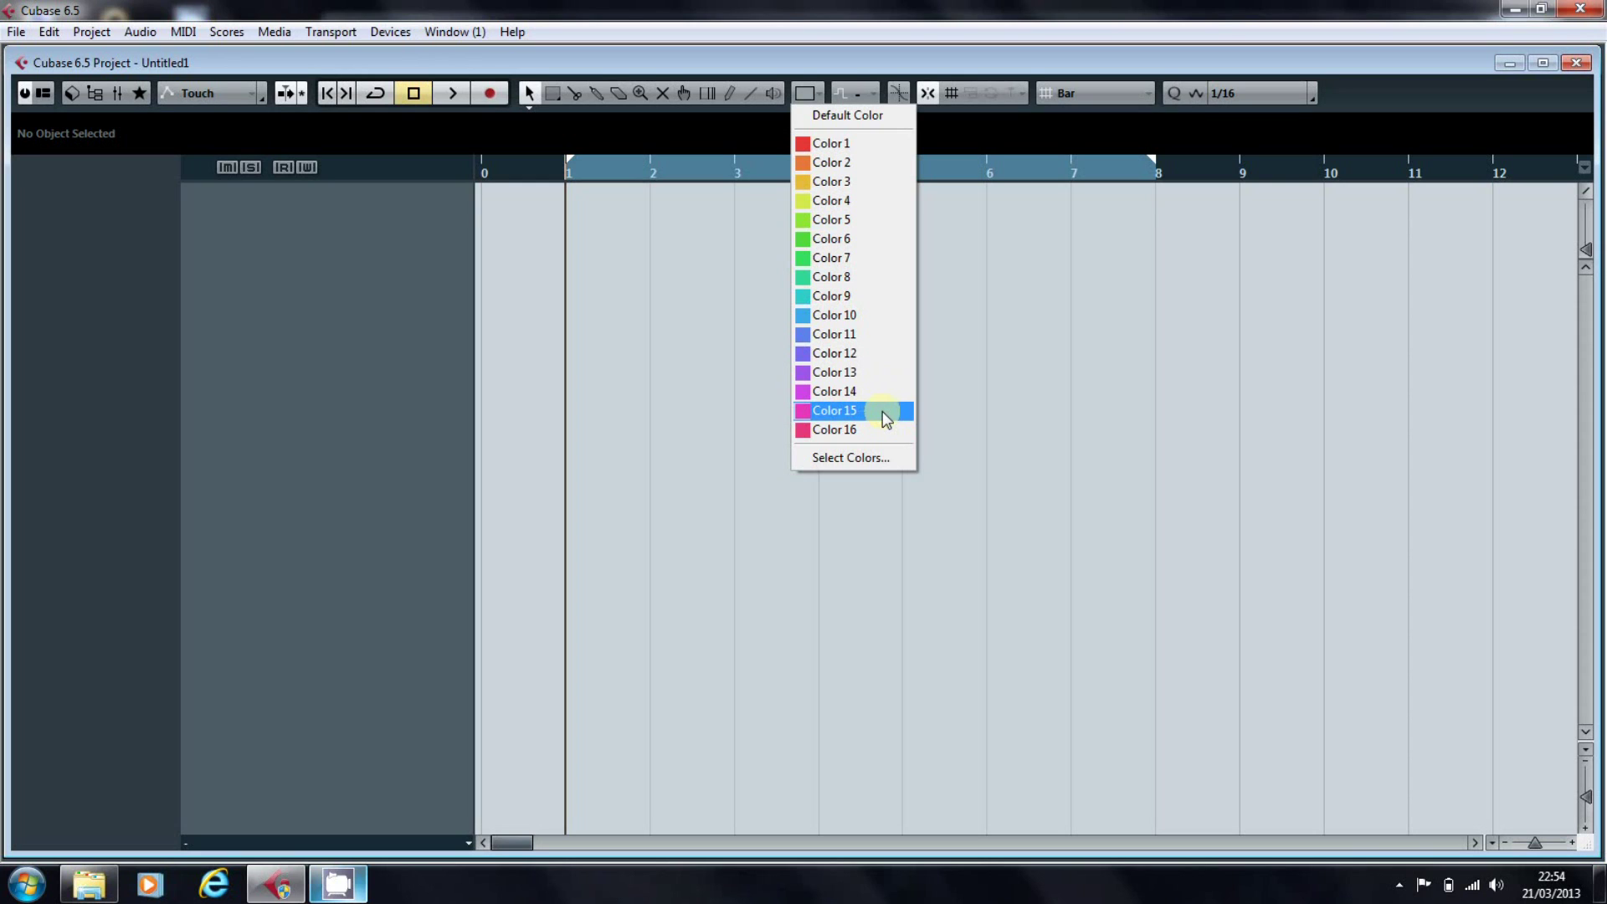
pyautogui.click(882, 457)
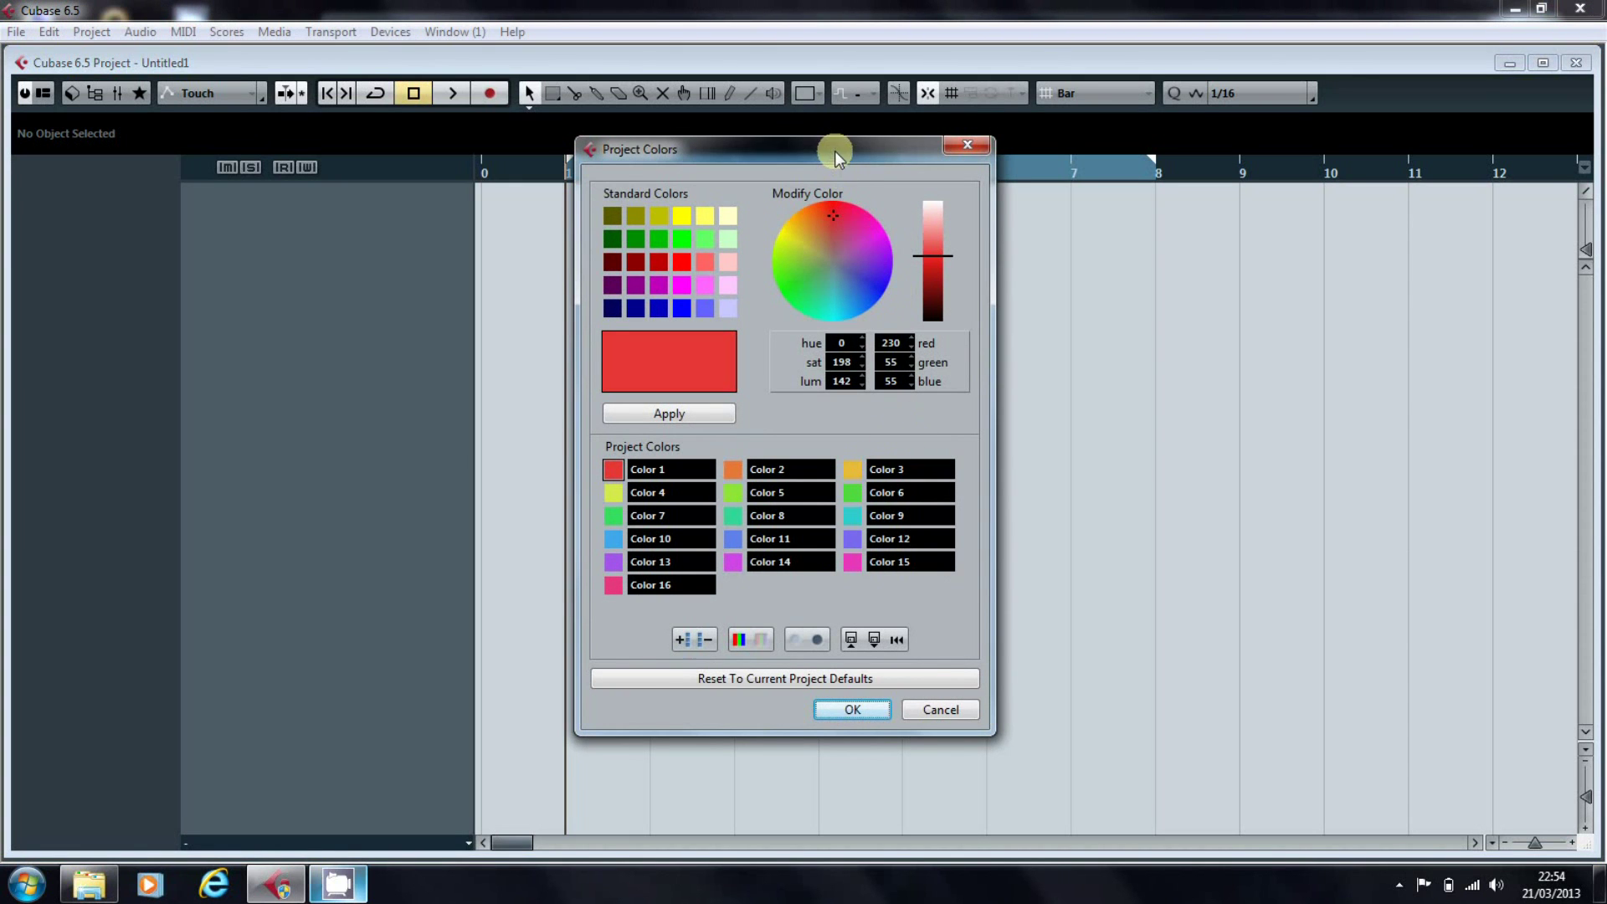
# Step: Select Color 5 and apply pure red to it
pyautogui.moveTo(836, 150); pyautogui.dragTo(885, 178)
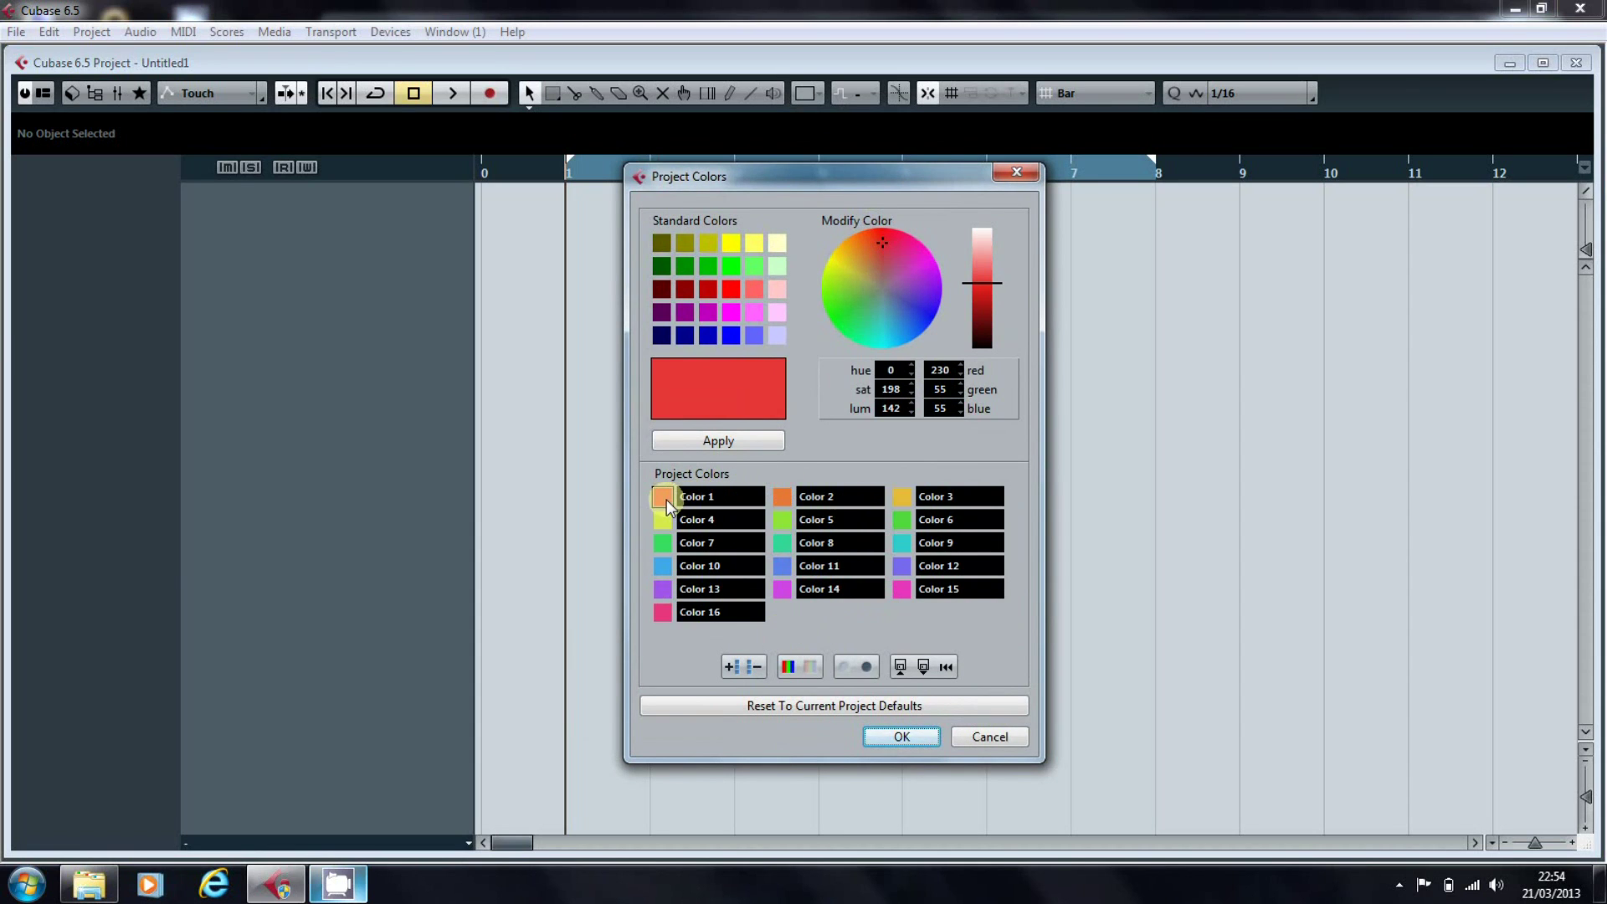
pyautogui.click(786, 521)
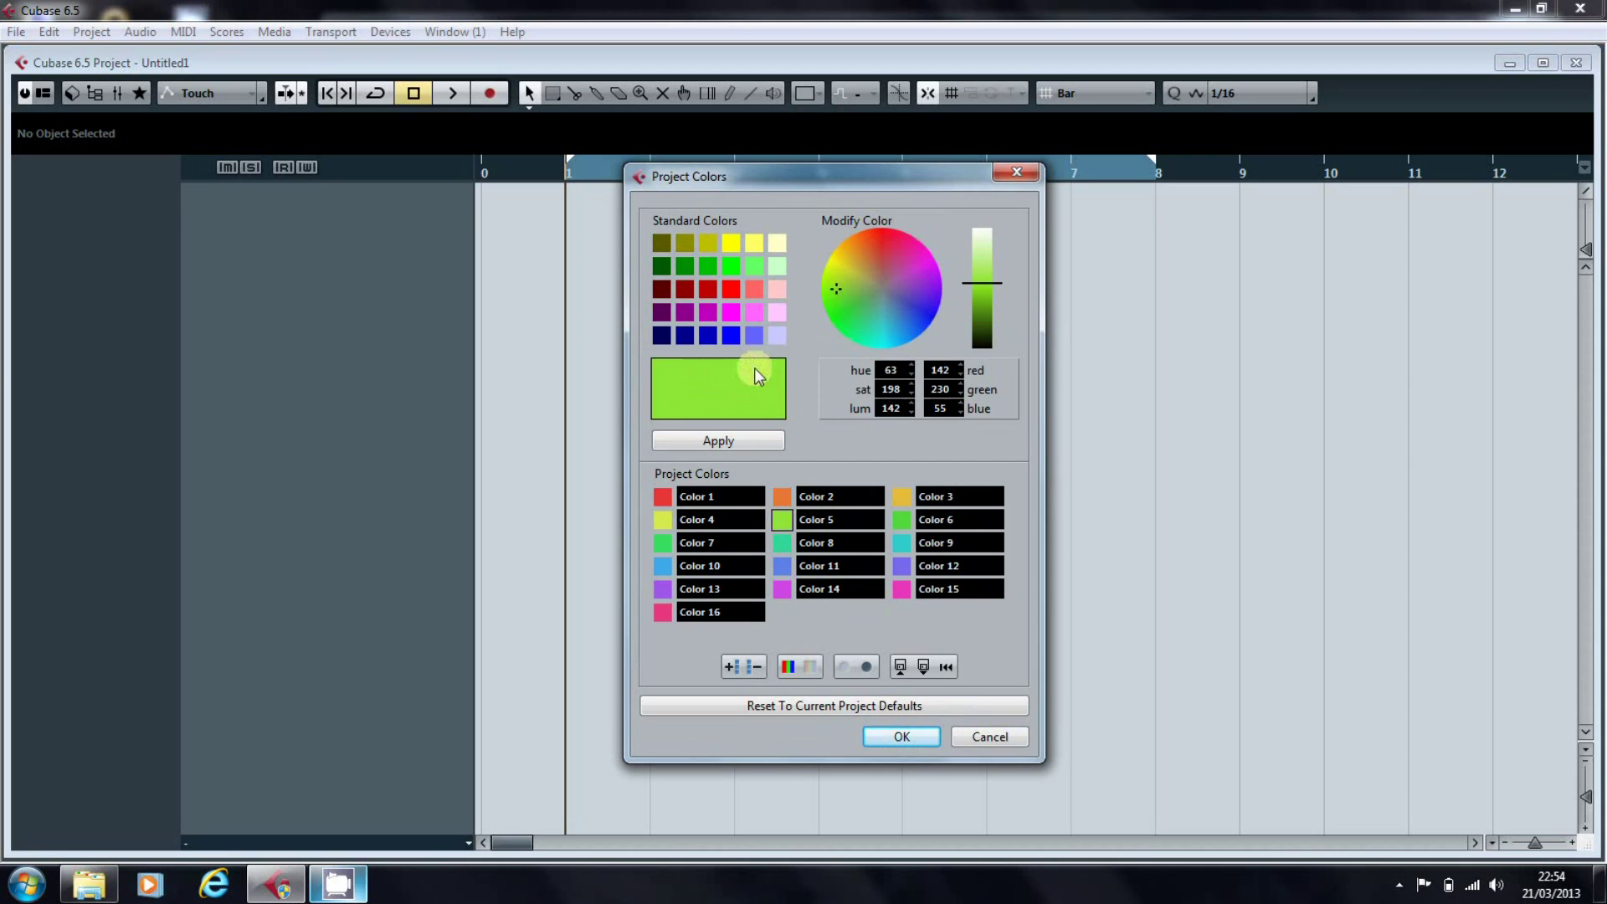
pyautogui.click(729, 291)
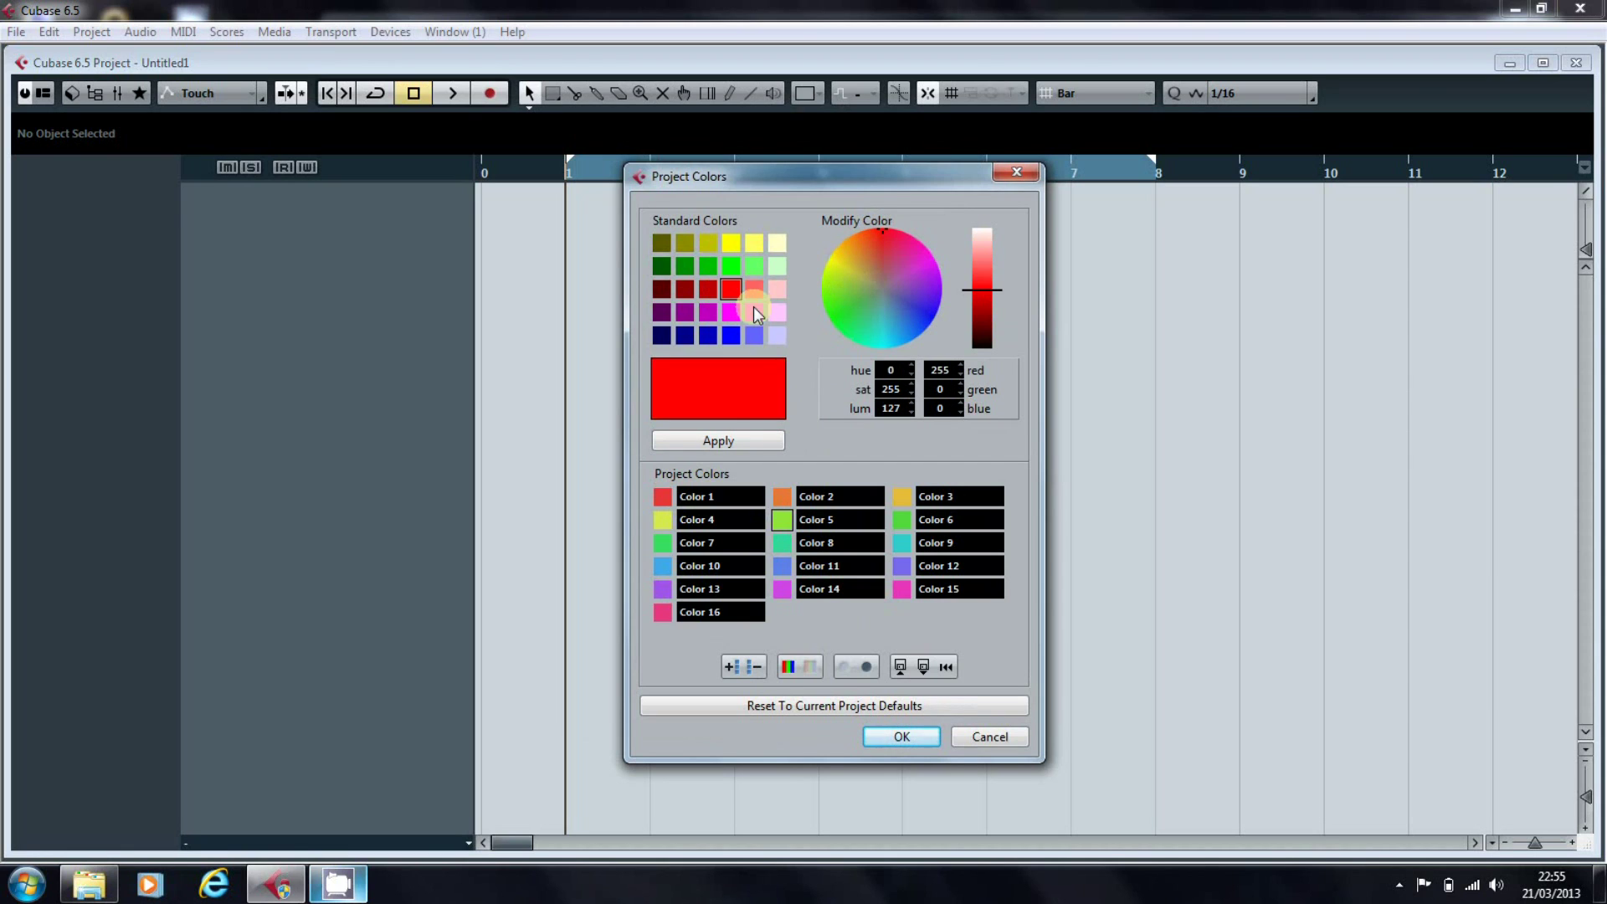
pyautogui.click(720, 441)
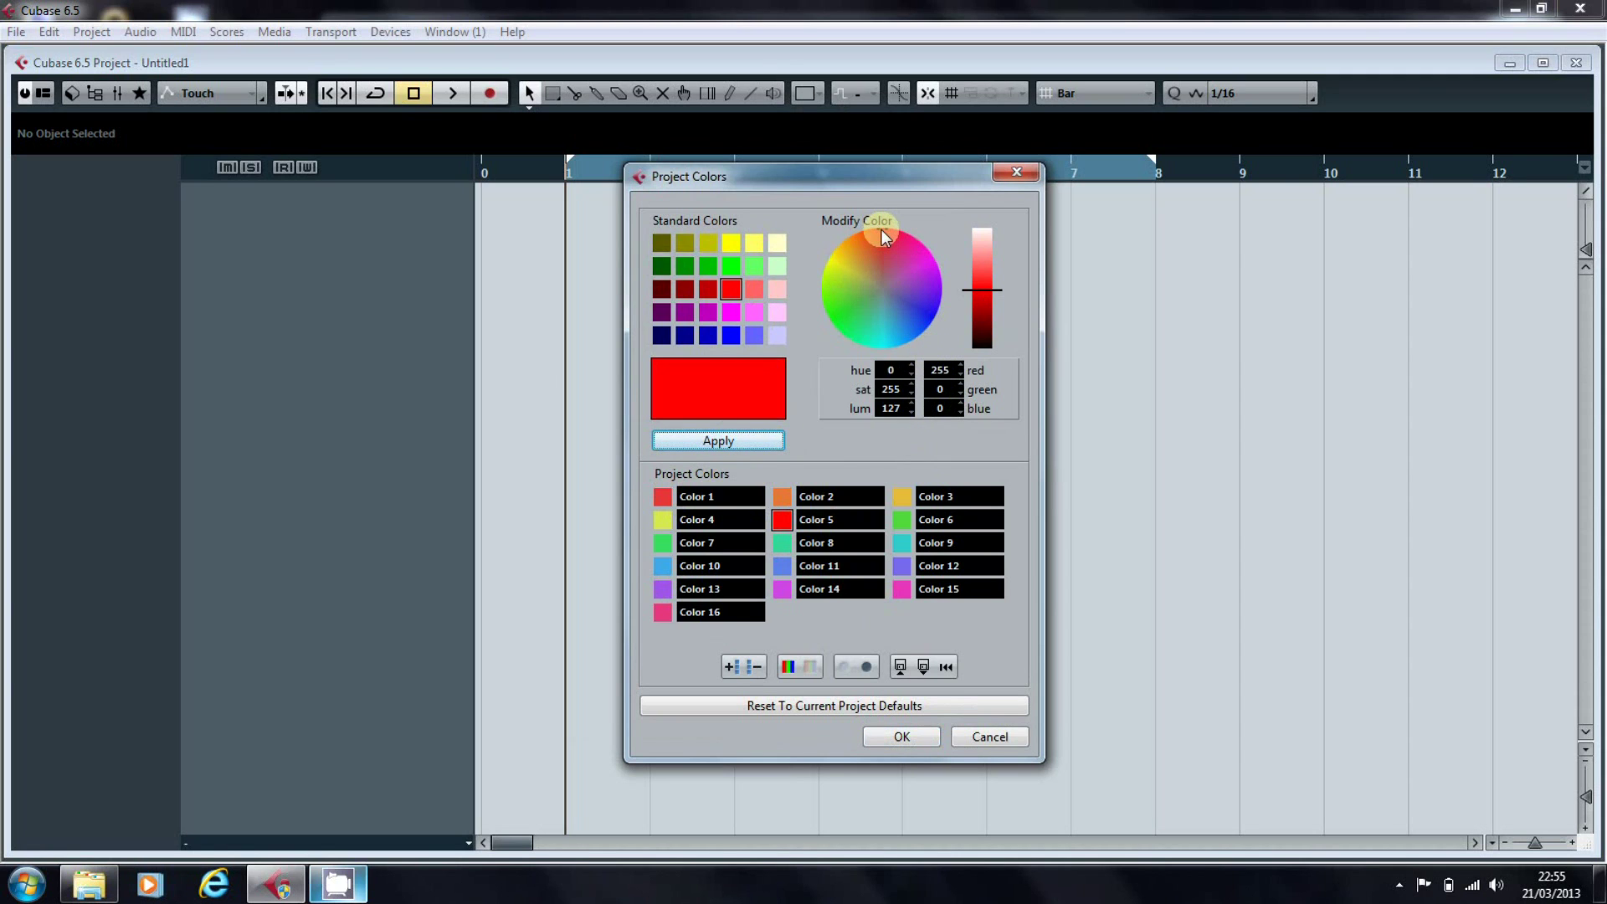
# Step: Tune the working colour to a pink shade (184/72/126) and apply it to Color 5
pyautogui.moveTo(881, 229)
pyautogui.mouseDown()
pyautogui.moveTo(852, 262)
pyautogui.moveTo(972, 293)
pyautogui.moveTo(971, 269)
pyautogui.moveTo(970, 289)
pyautogui.mouseUp()
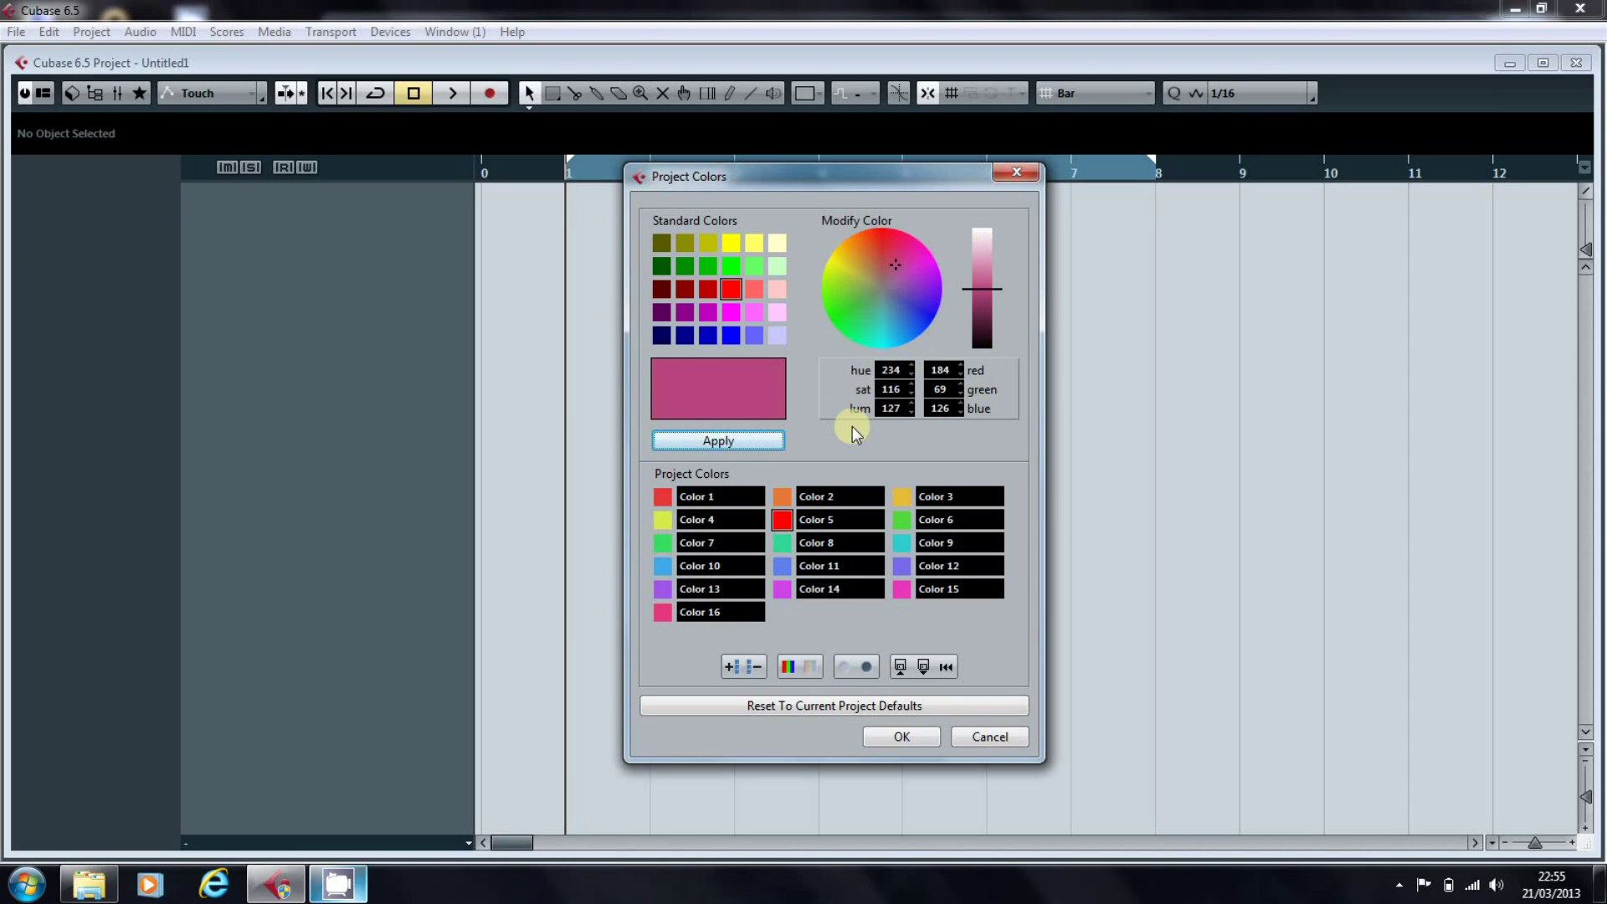
pyautogui.click(934, 387)
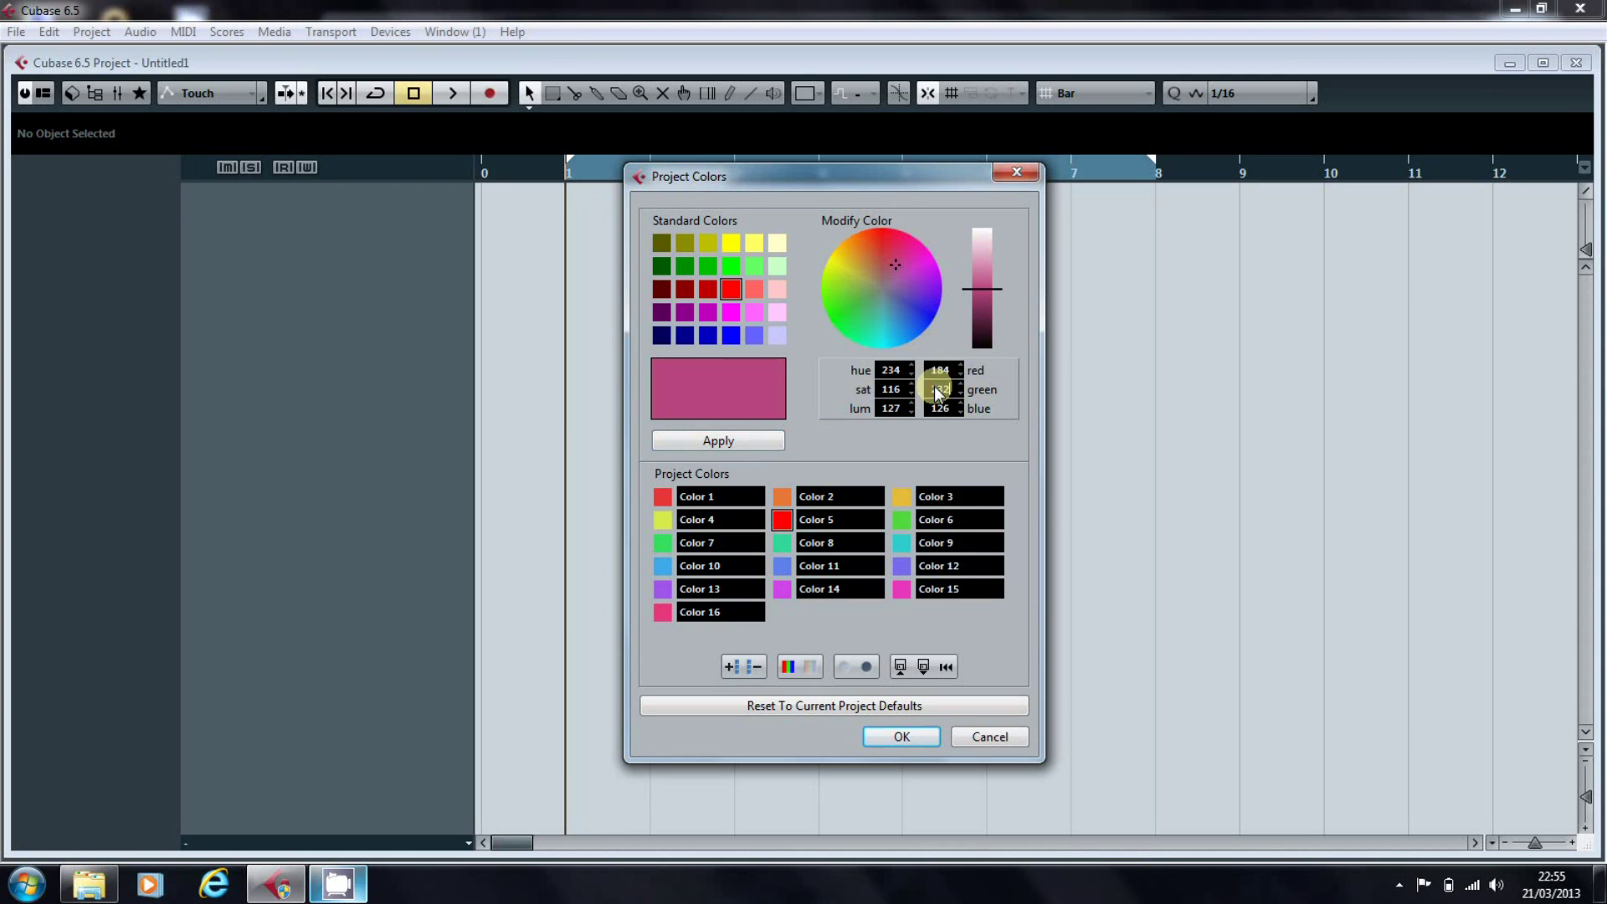
pyautogui.press('Return')
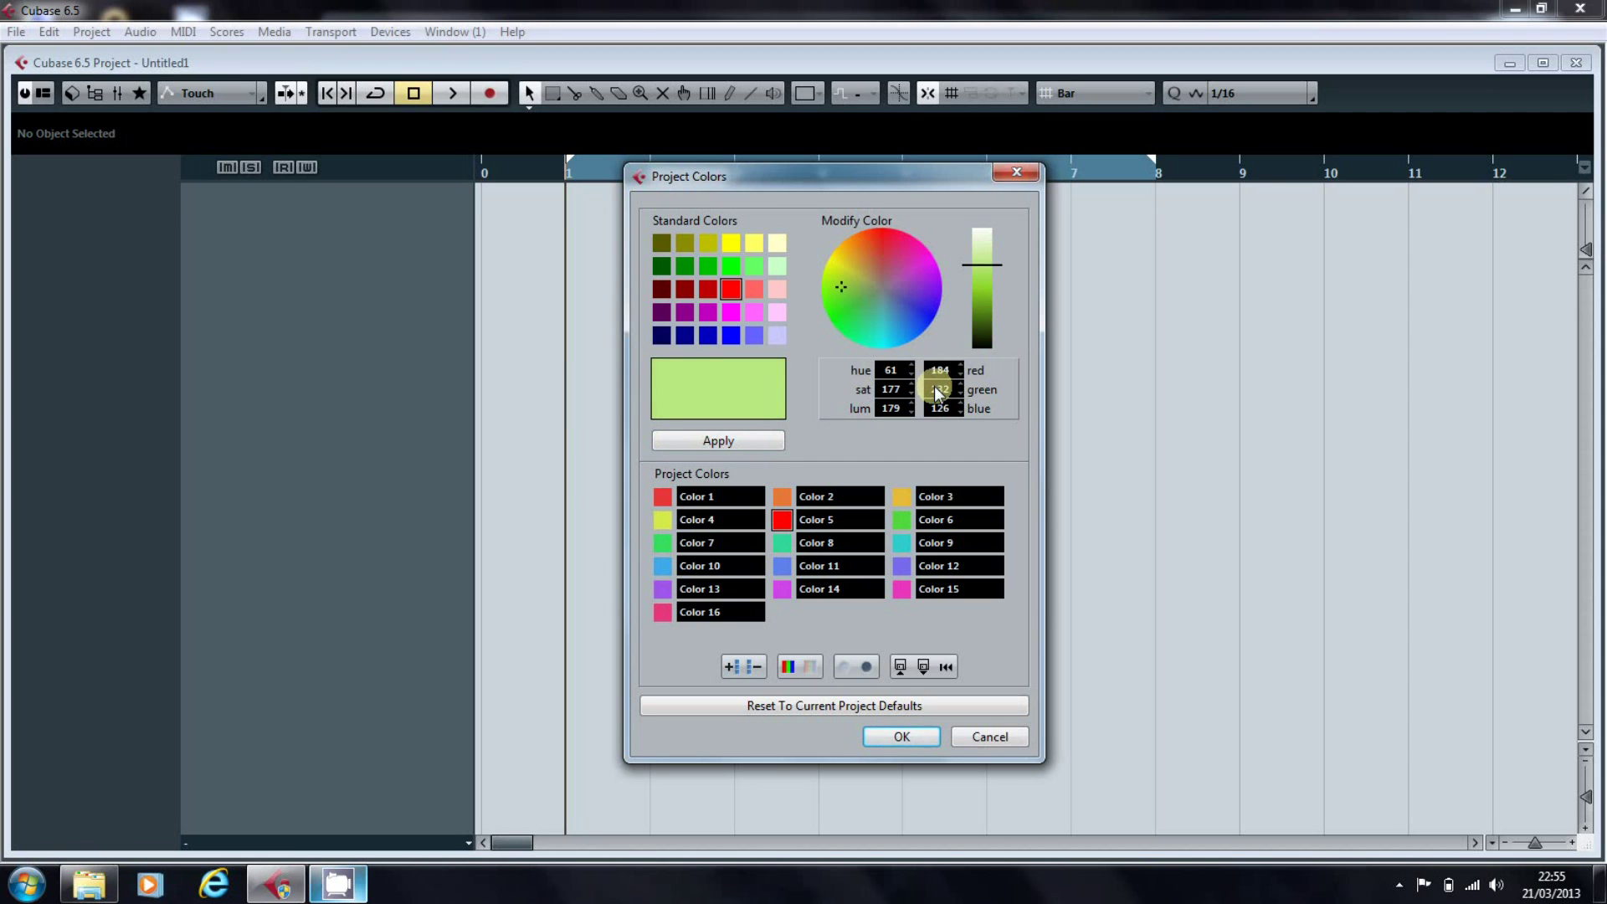
pyautogui.moveTo(946, 388); pyautogui.dragTo(946, 517)
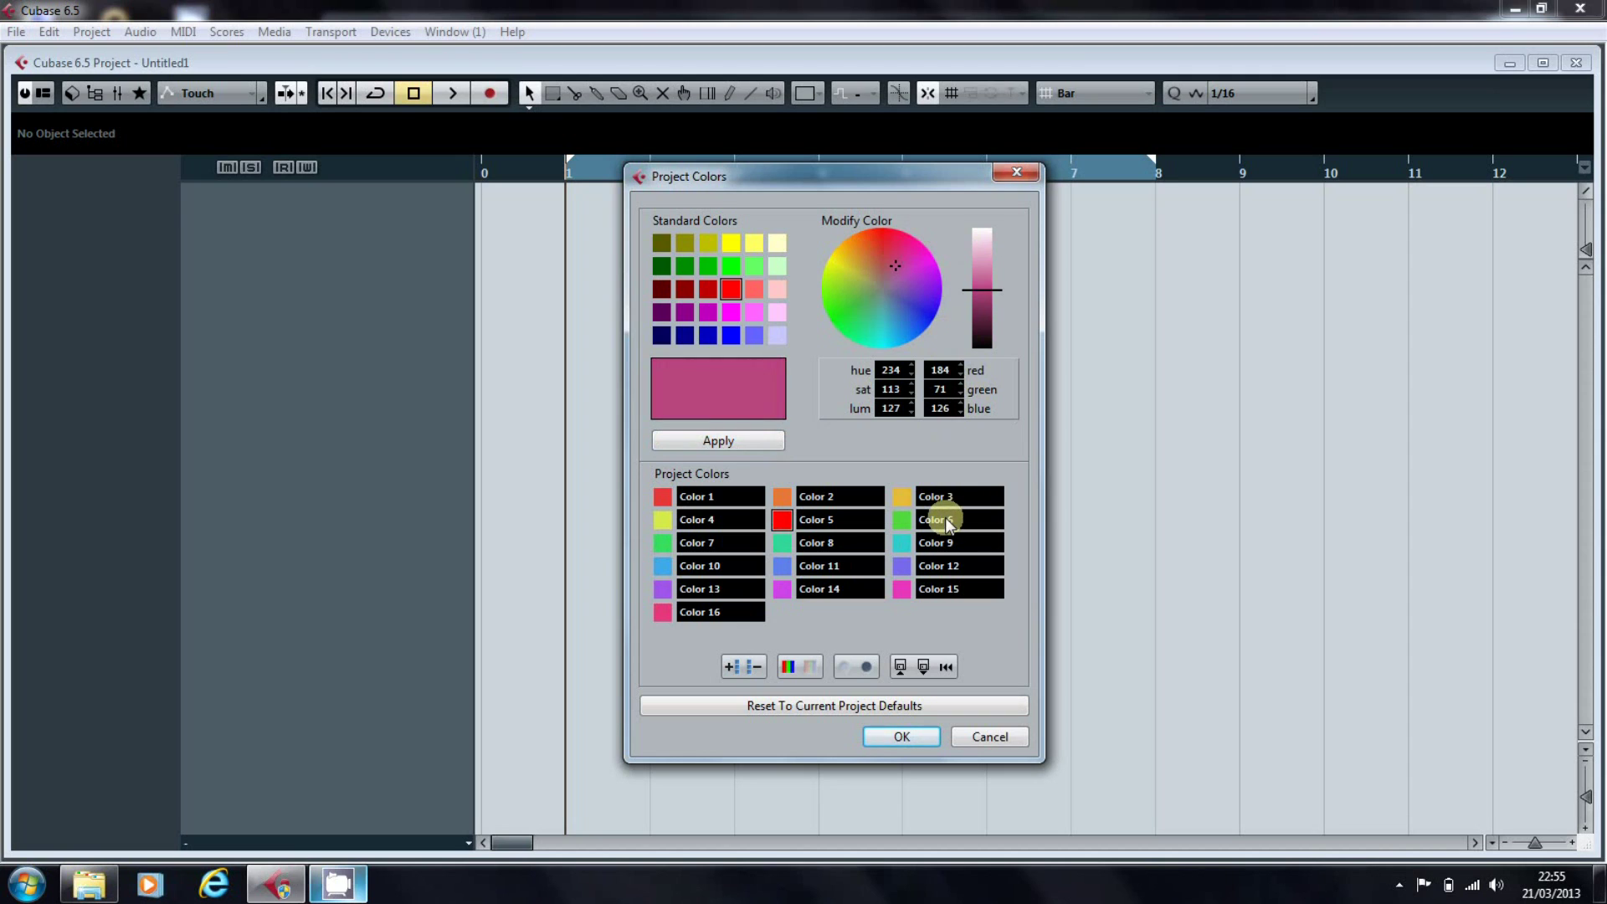
pyautogui.click(959, 385)
pyautogui.doubleClick(959, 385)
pyautogui.click(958, 391)
pyautogui.click(755, 440)
# Step: Rename Color 5 to 'Mandolin'
pyautogui.click(837, 519)
pyautogui.write('Mandolin')
pyautogui.press('Return')
# Step: Accept the colour changes, check Mandolin in the Color list, and reopen Select Colors
pyautogui.click(912, 735)
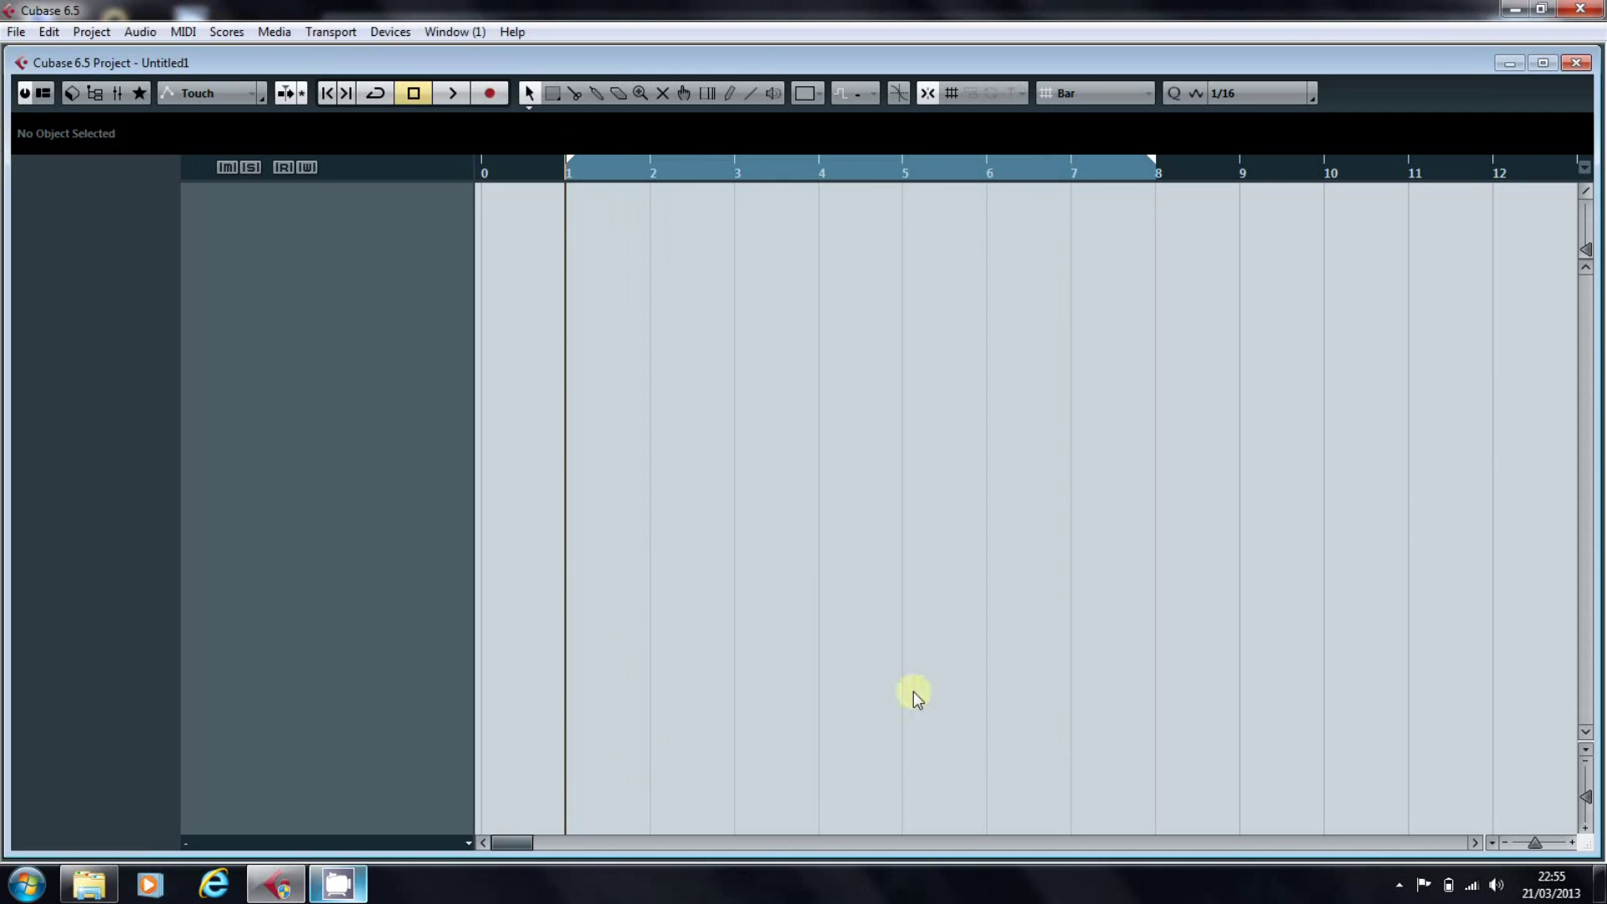
pyautogui.click(820, 95)
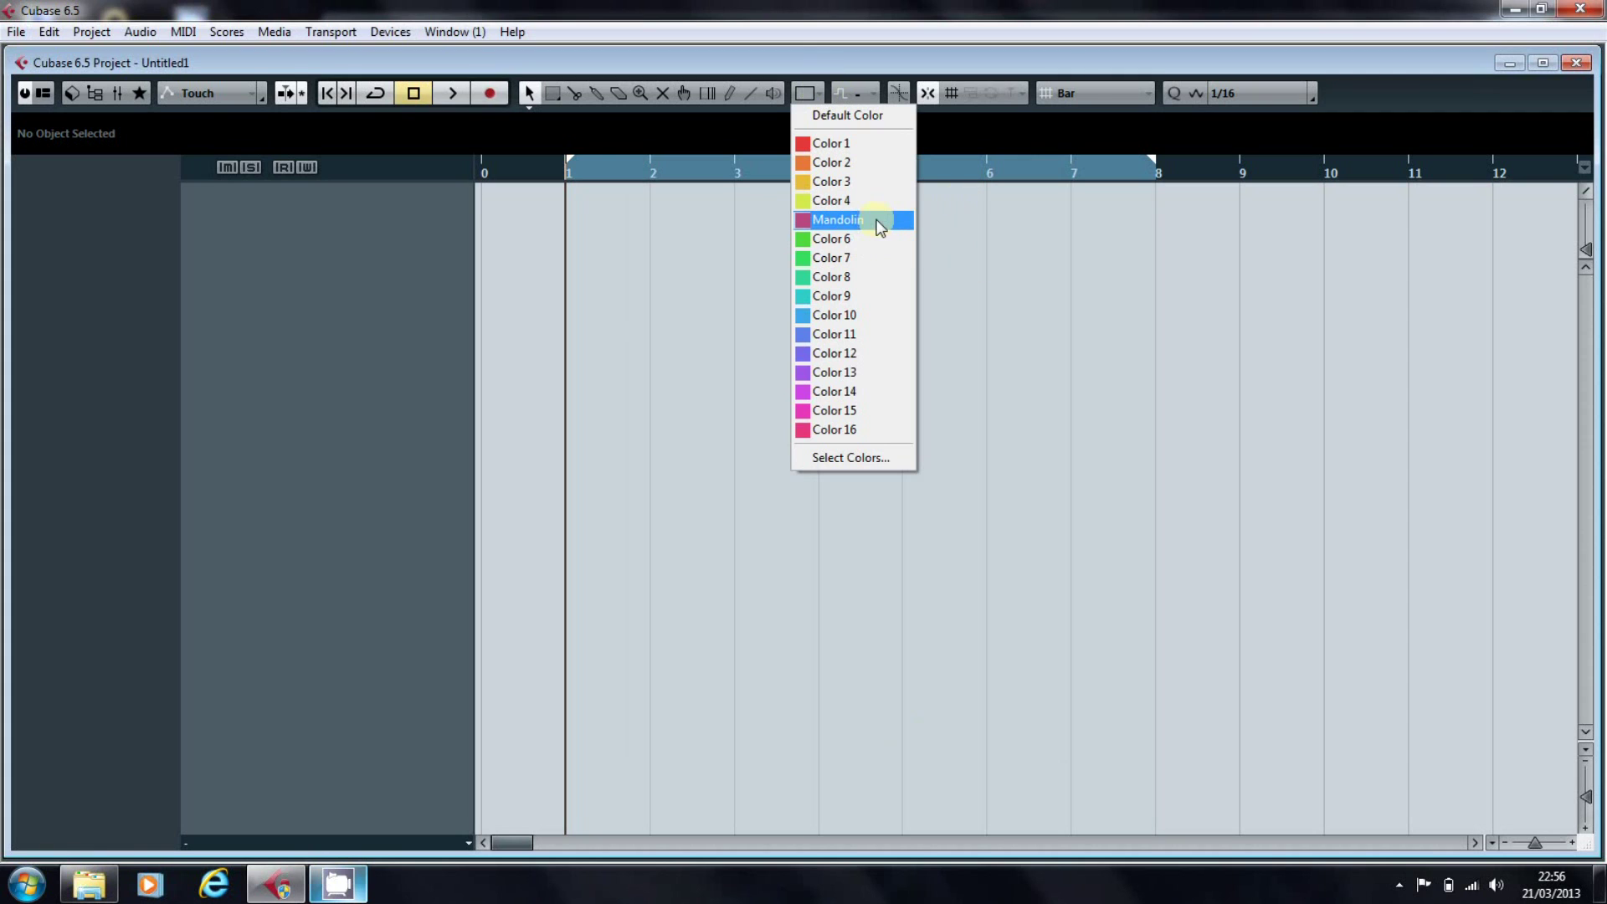
pyautogui.click(867, 459)
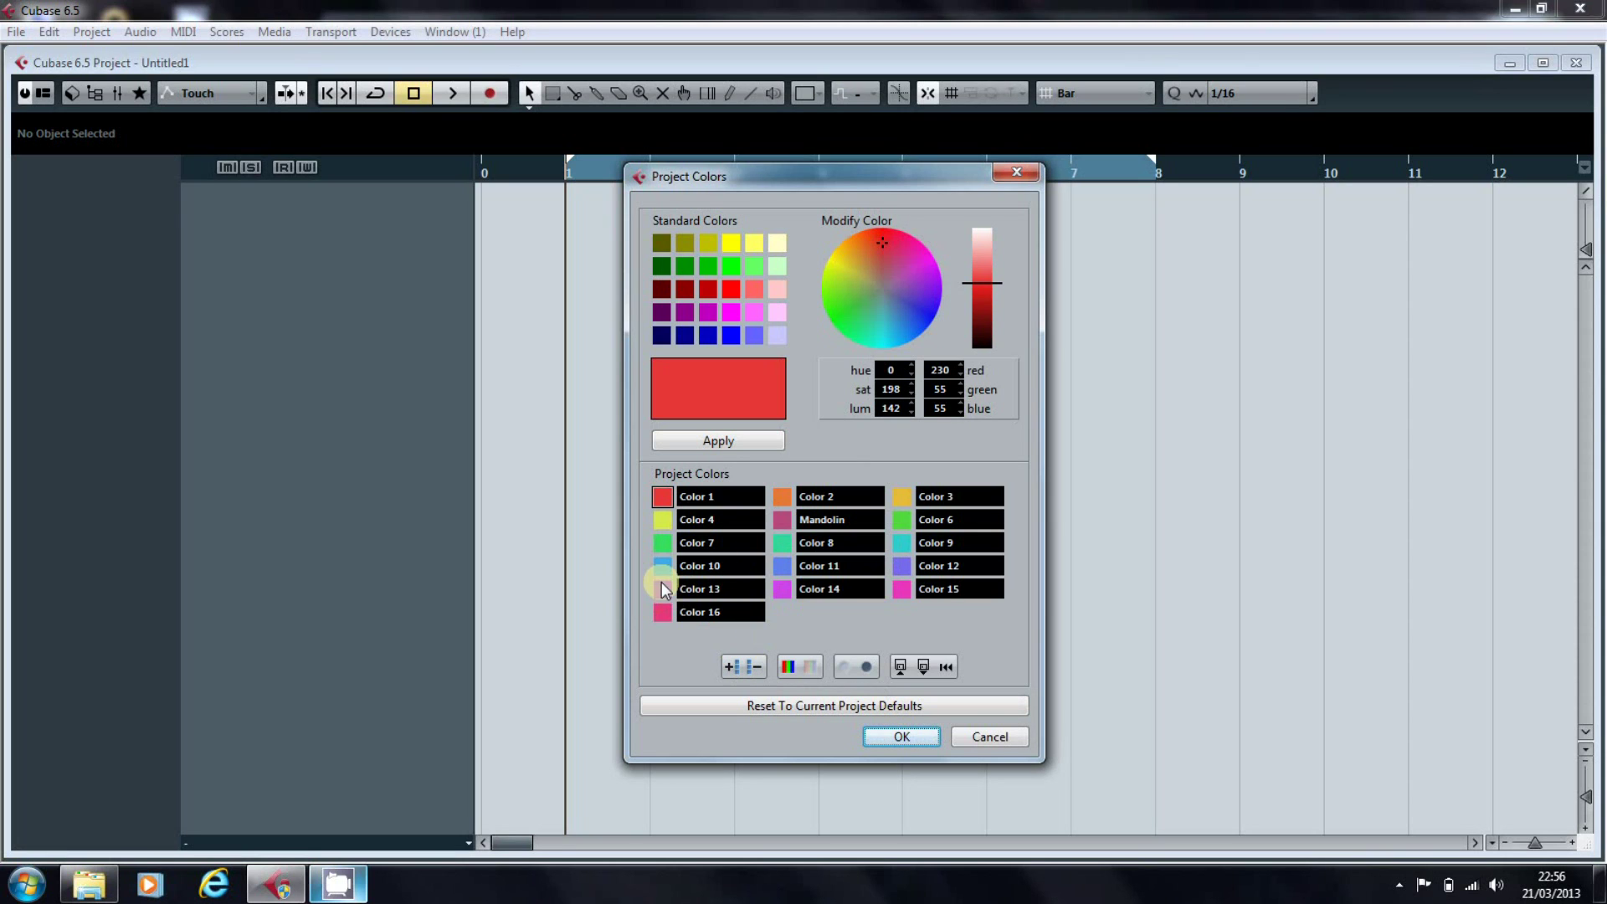
# Step: Delete Color 13 and try making all project colours more and less intense
pyautogui.click(661, 586)
pyautogui.click(752, 670)
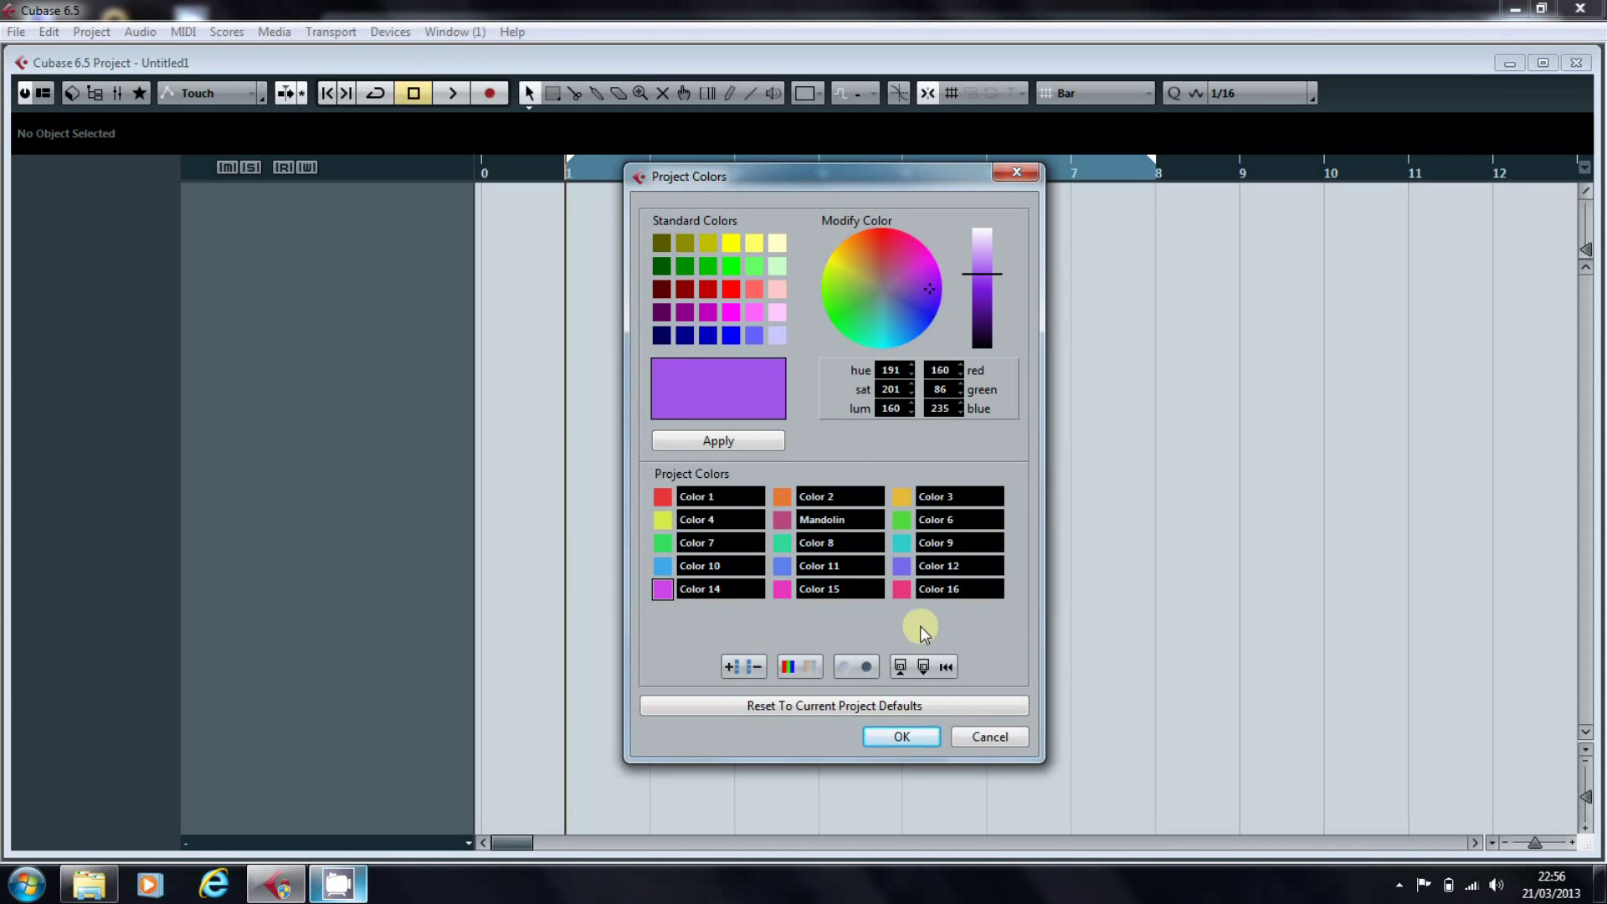
pyautogui.click(792, 666)
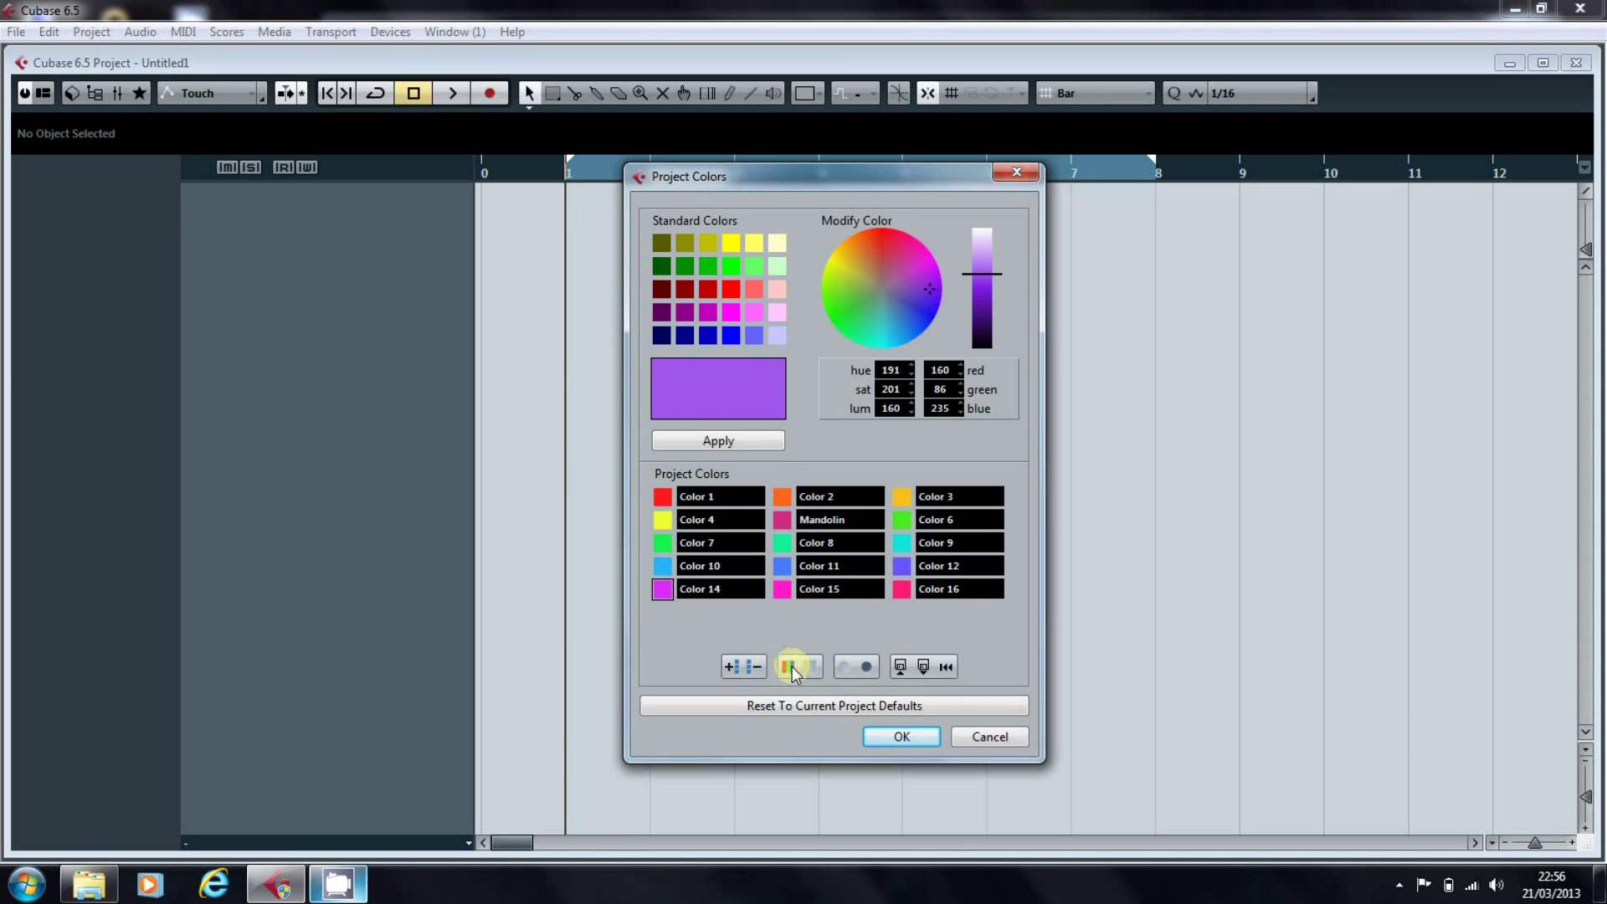
pyautogui.click(808, 666)
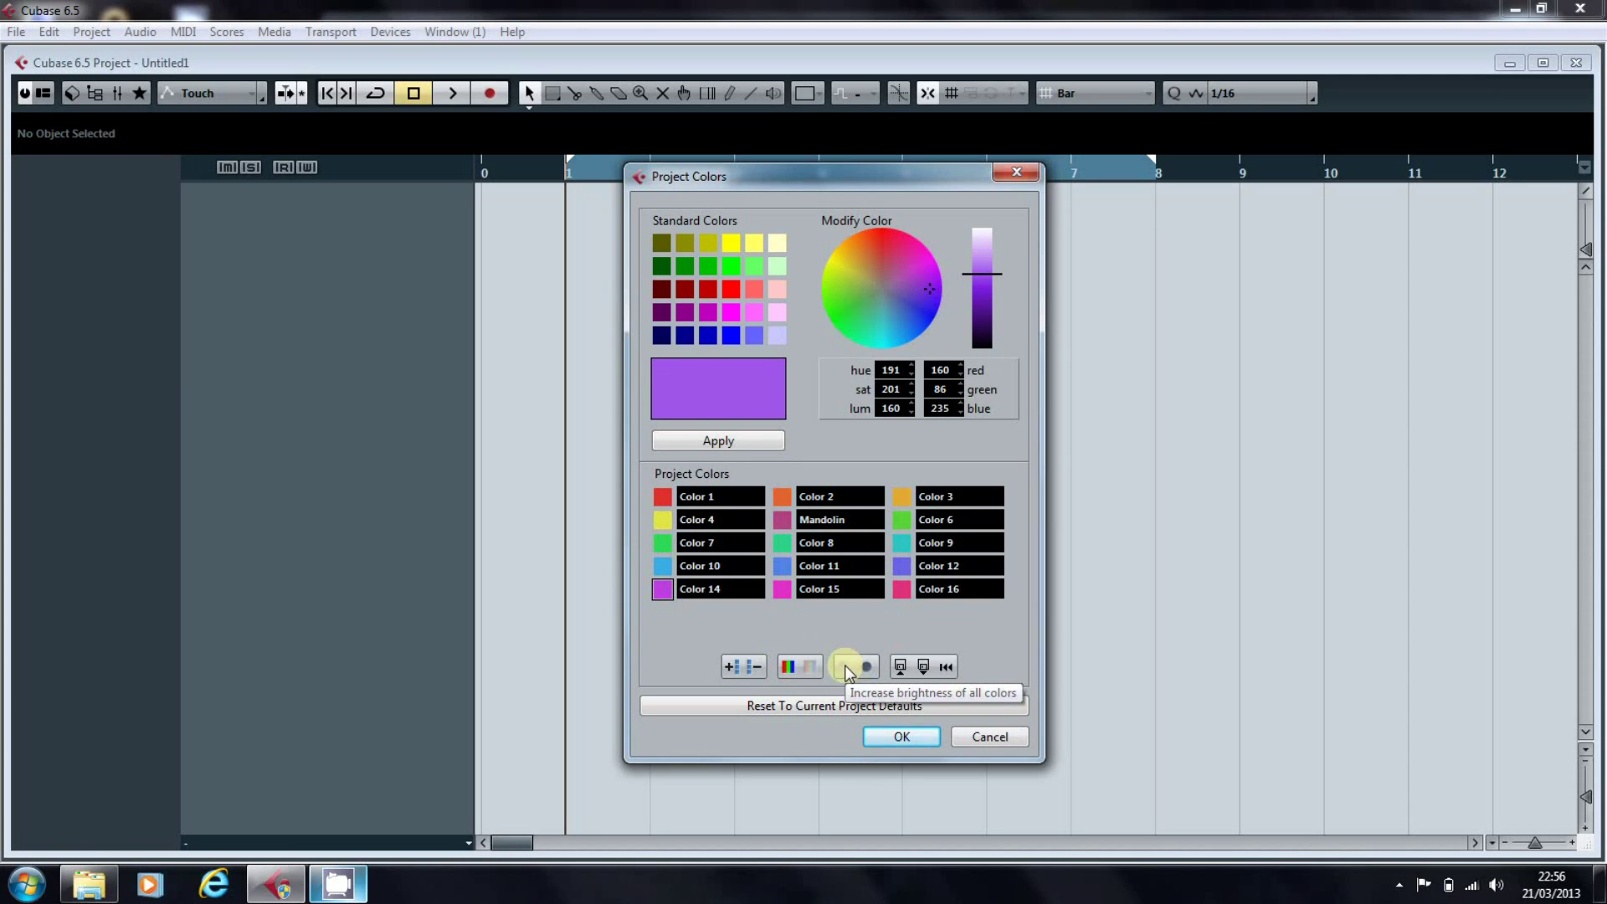
# Step: Try brighter and darker, then reset and load the program default colour set
pyautogui.click(845, 665)
pyautogui.click(862, 666)
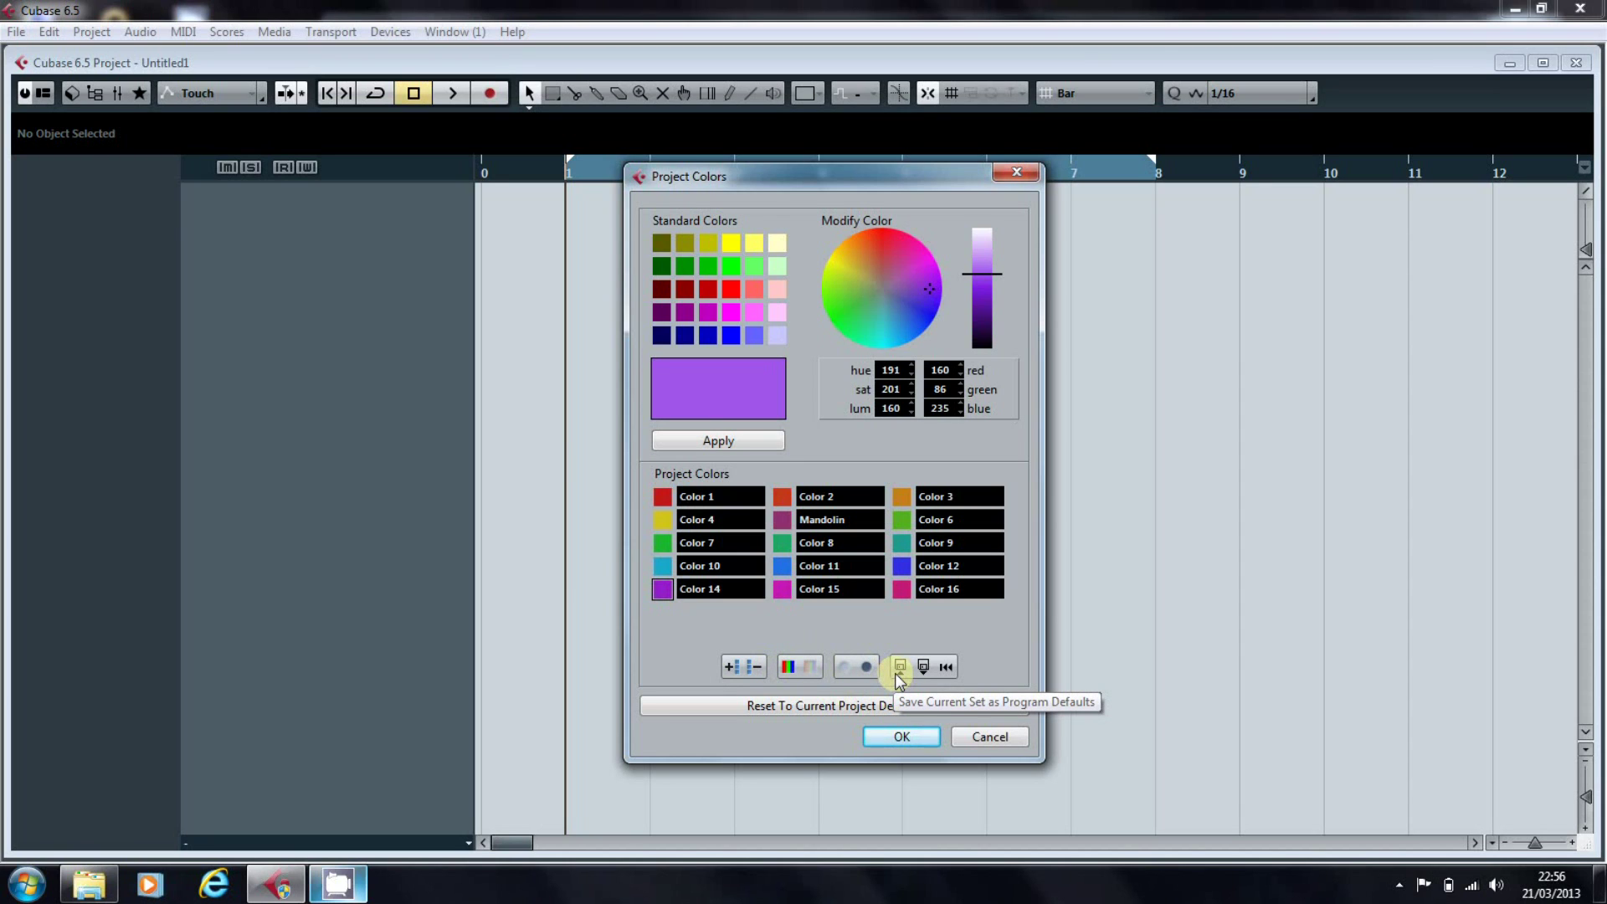
pyautogui.click(944, 667)
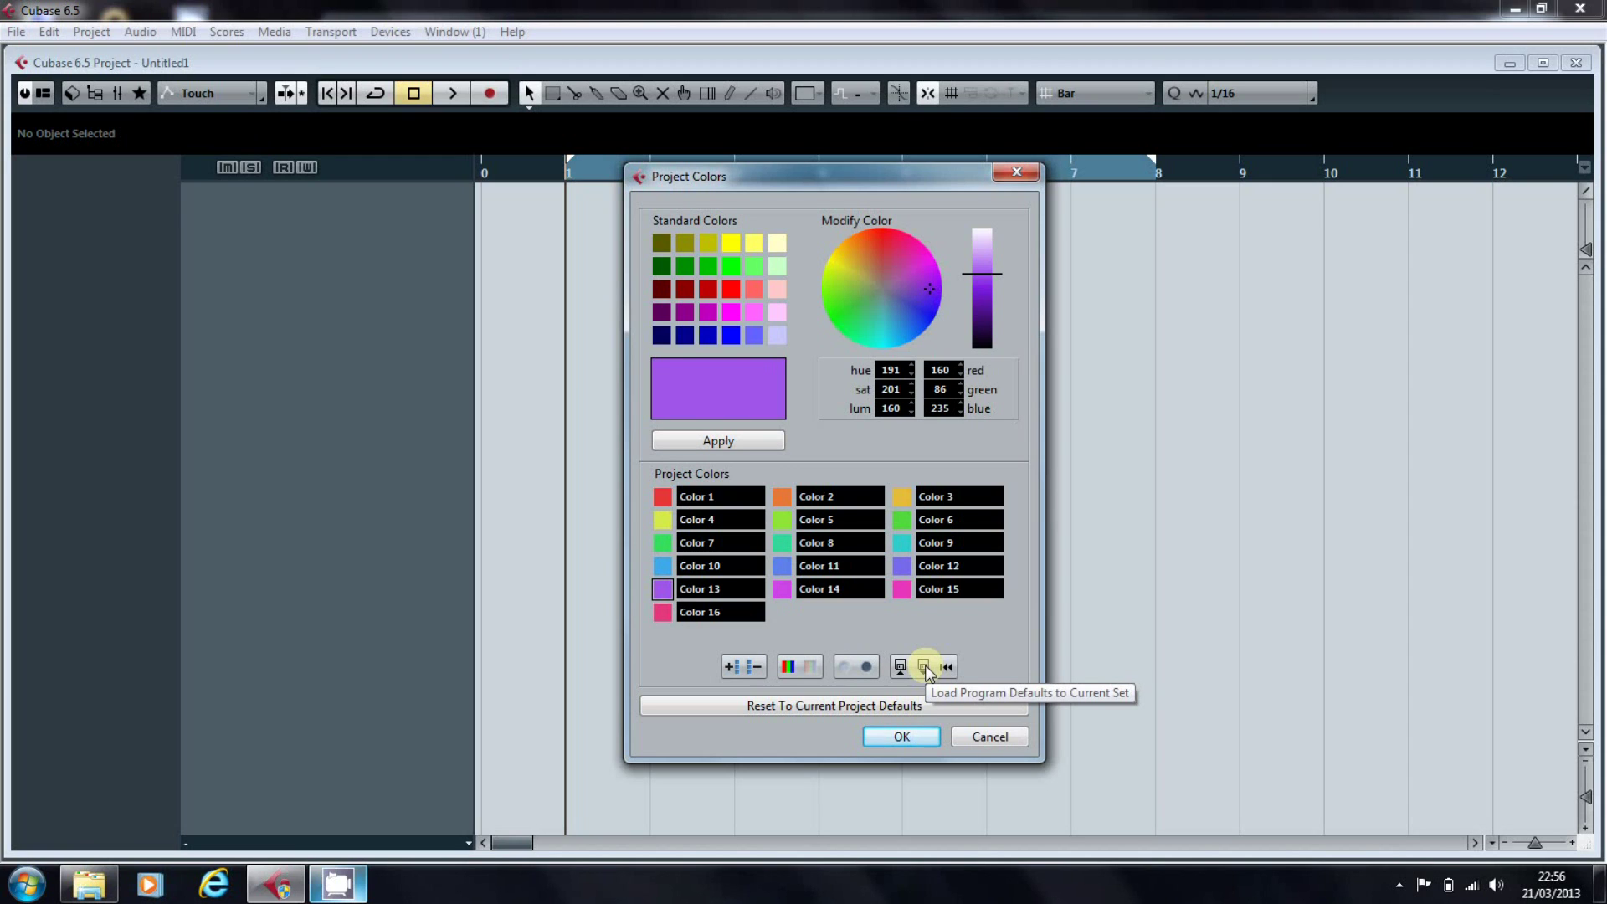
pyautogui.click(924, 666)
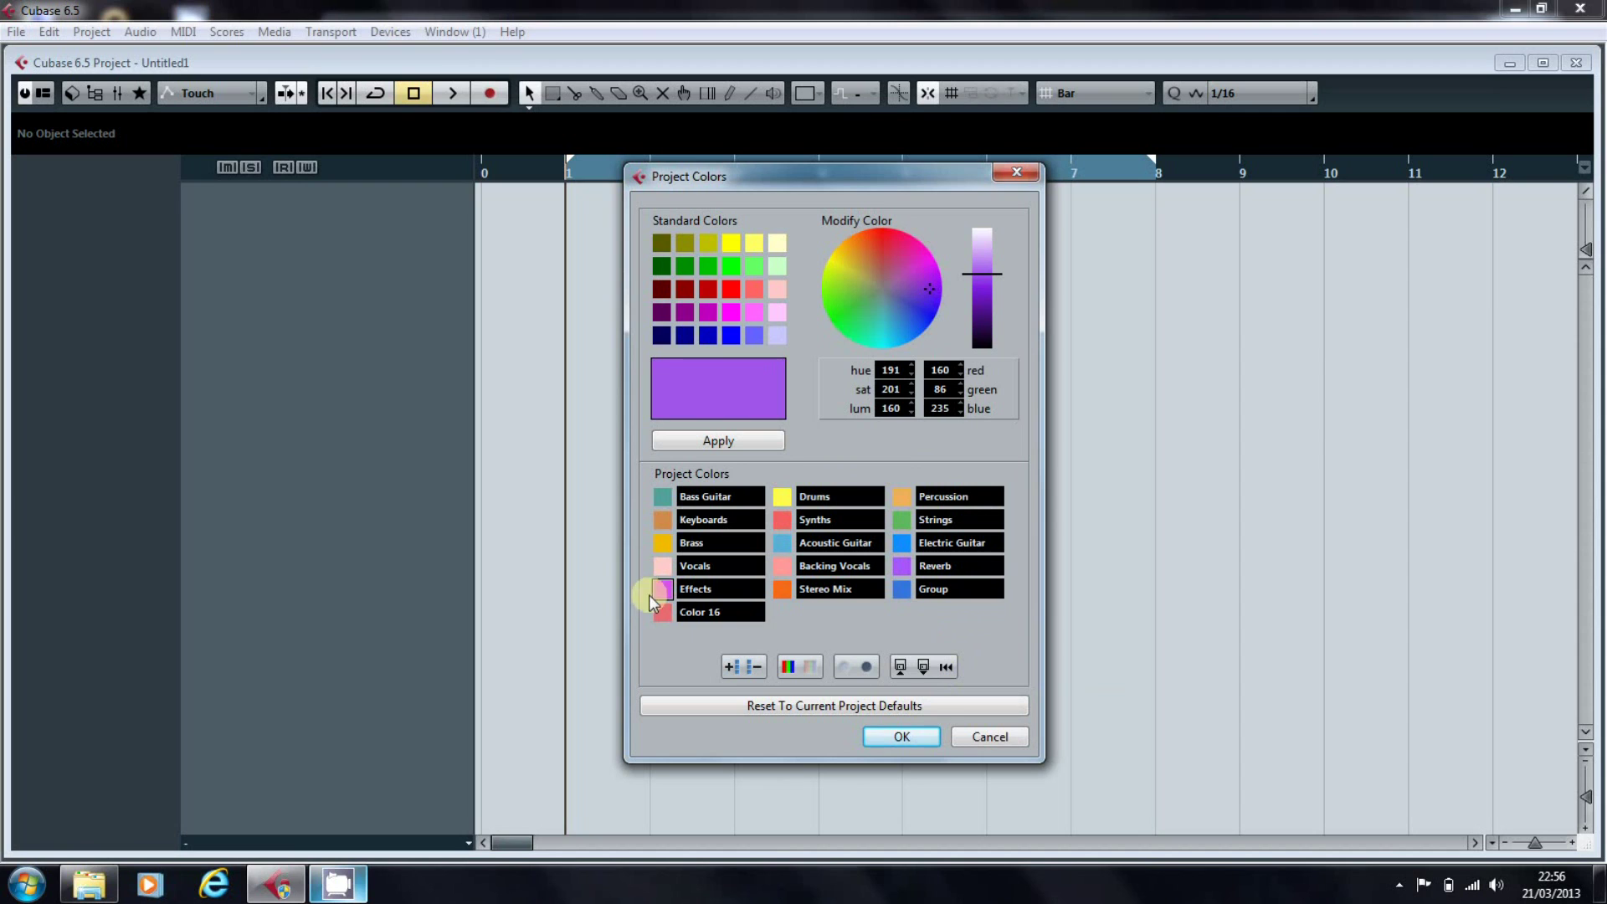
# Step: Confirm the default named colour set with OK in Project Colors
pyautogui.click(904, 737)
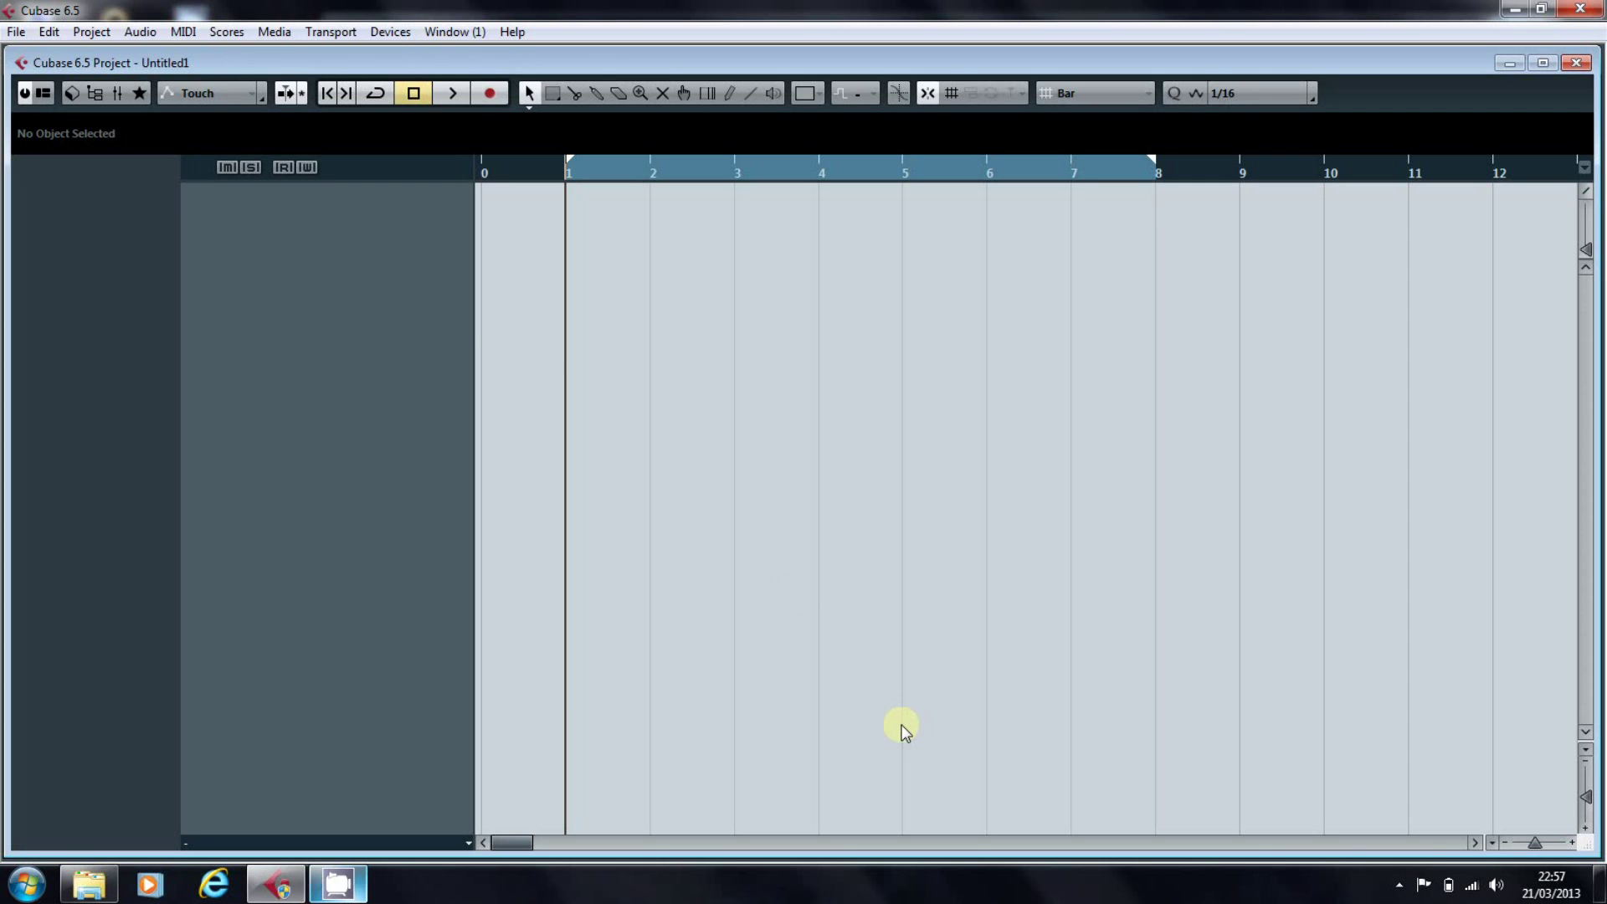
# Step: In Preferences, set Auto Track Color Mode to Use Previous Track Color
pyautogui.click(16, 32)
pyautogui.click(109, 465)
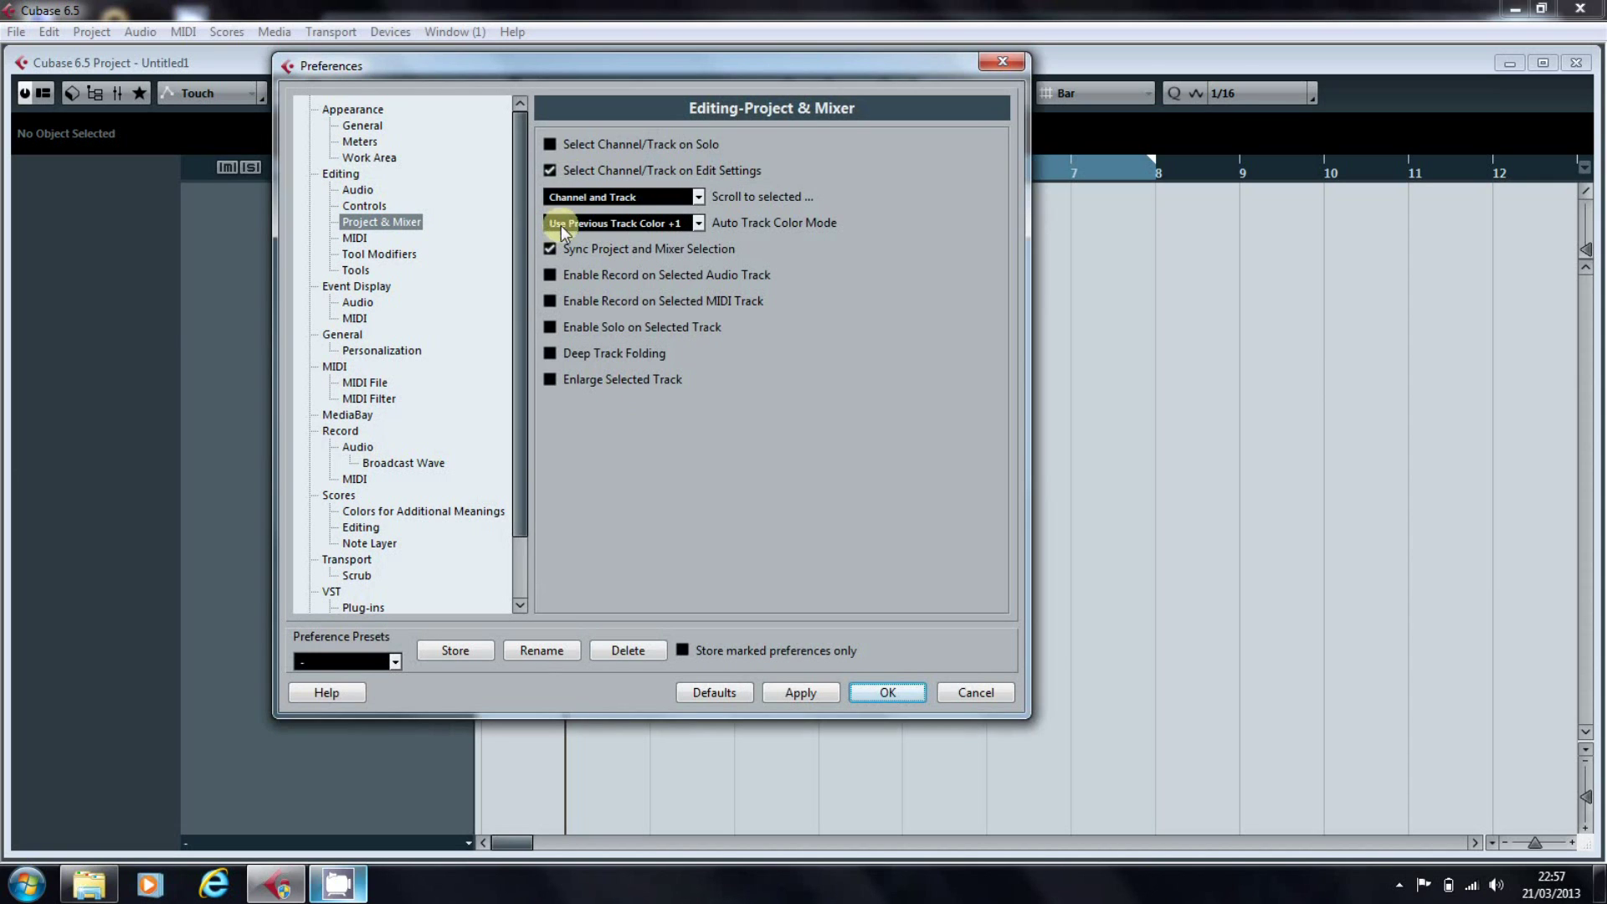
pyautogui.click(696, 221)
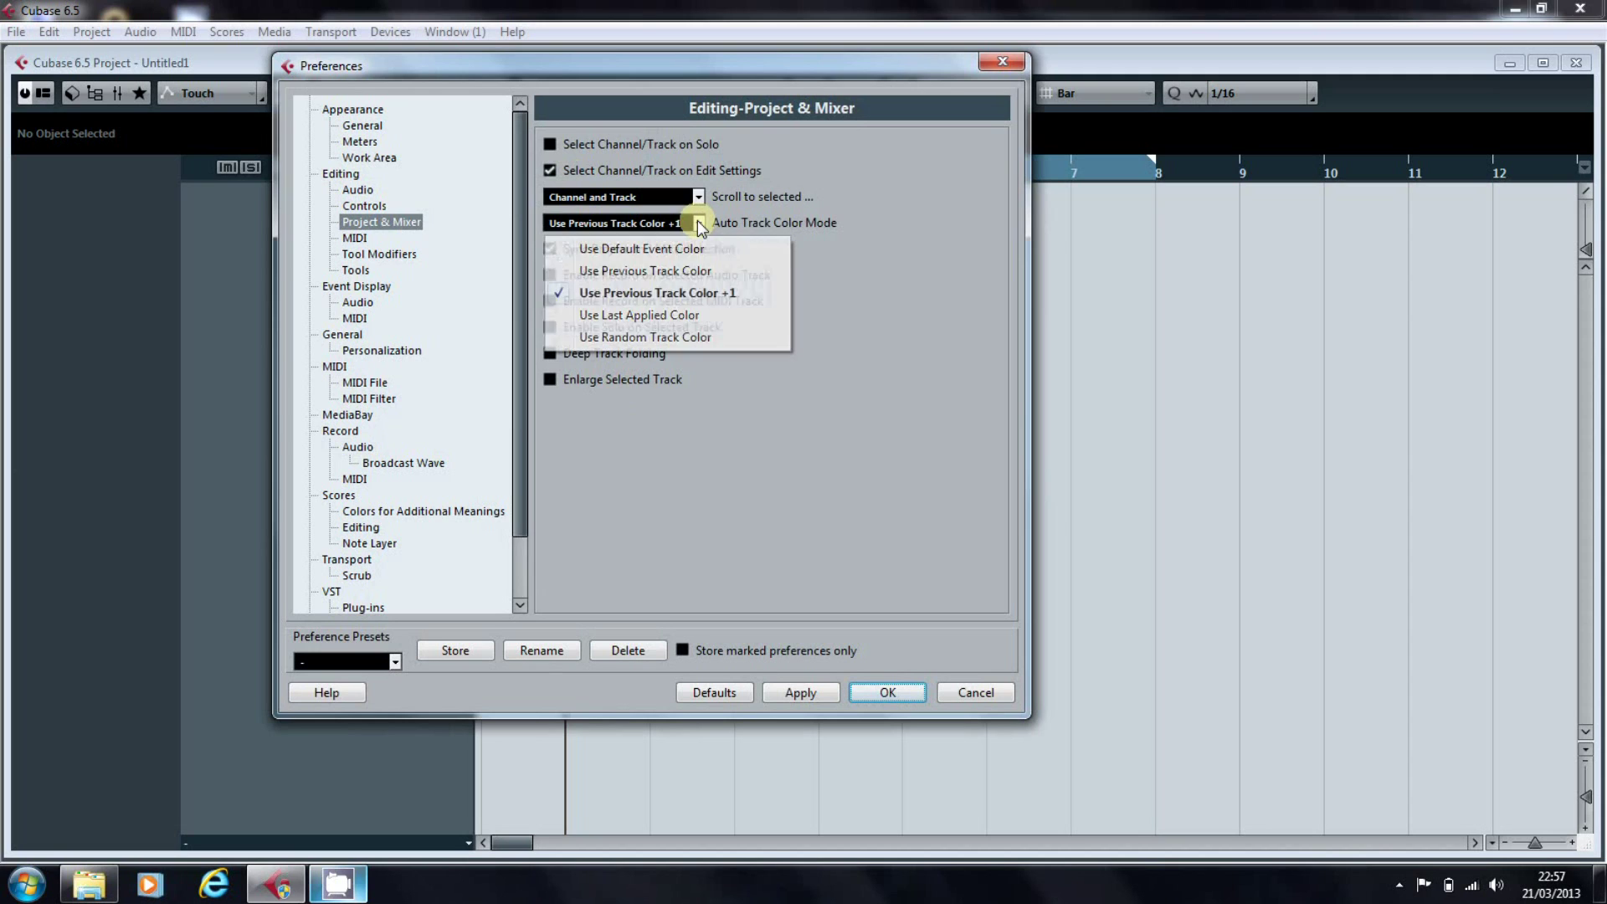
pyautogui.click(678, 269)
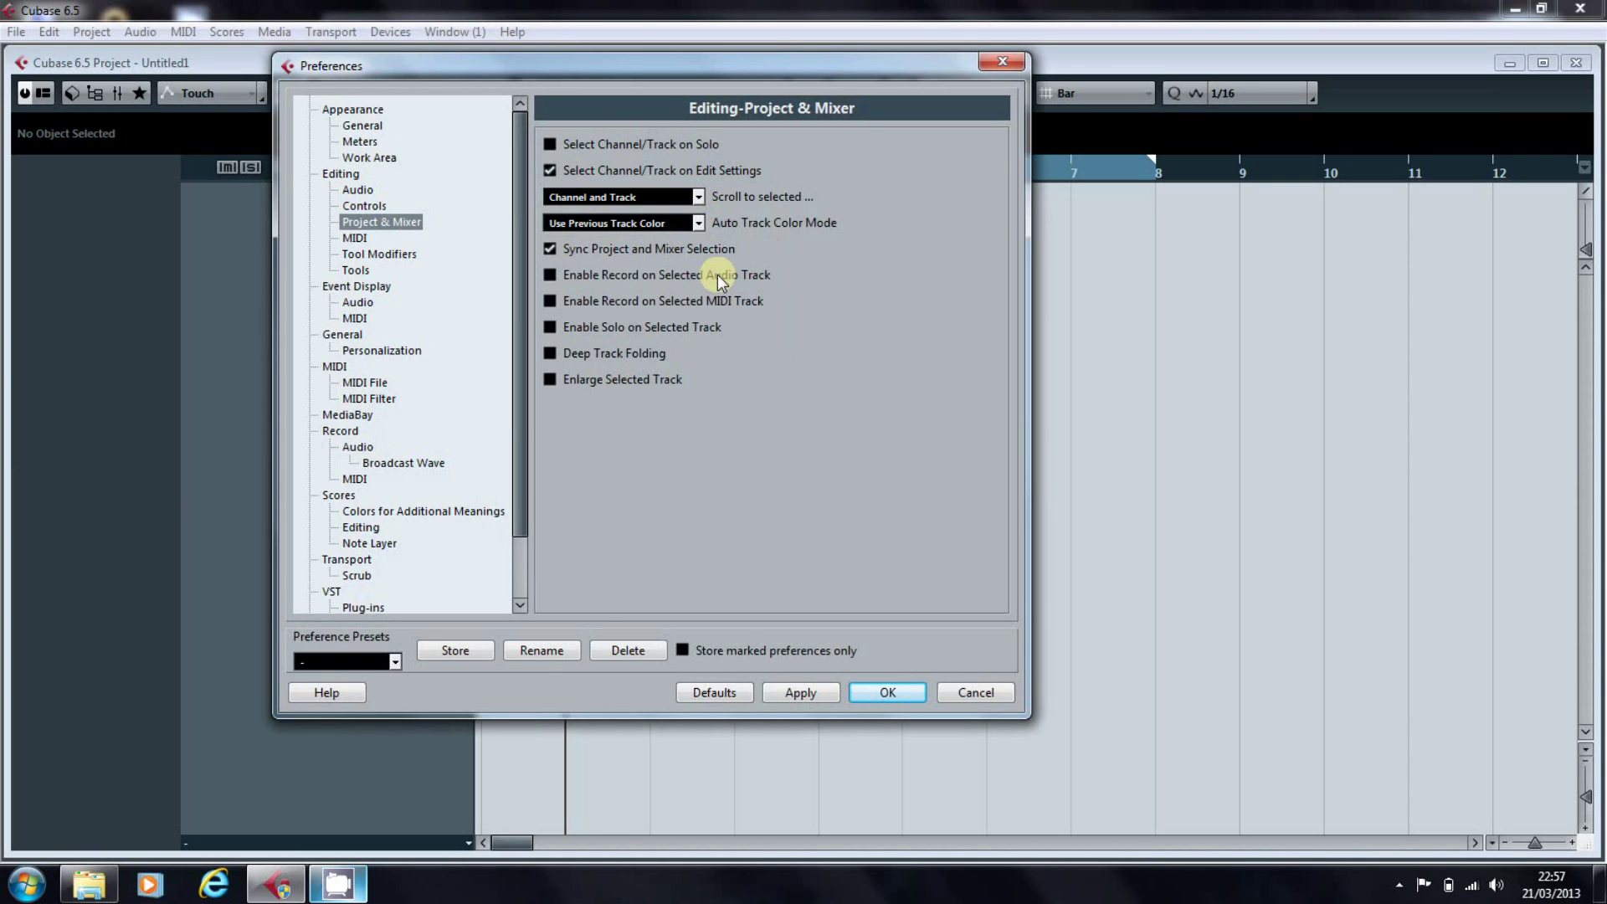
pyautogui.click(370, 140)
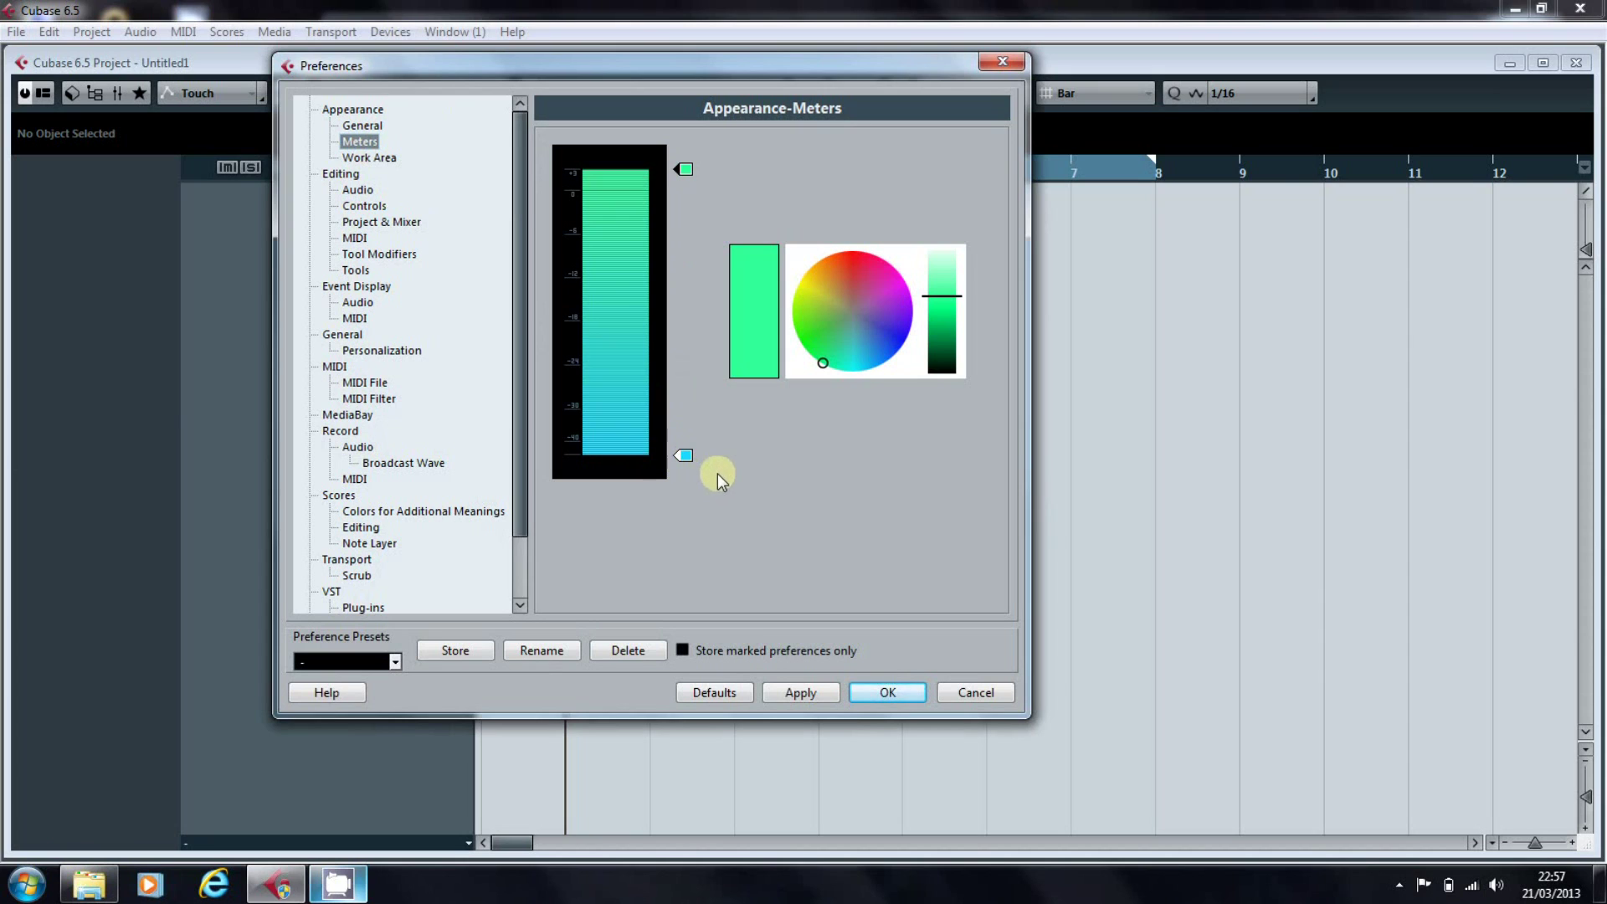
pyautogui.click(685, 289)
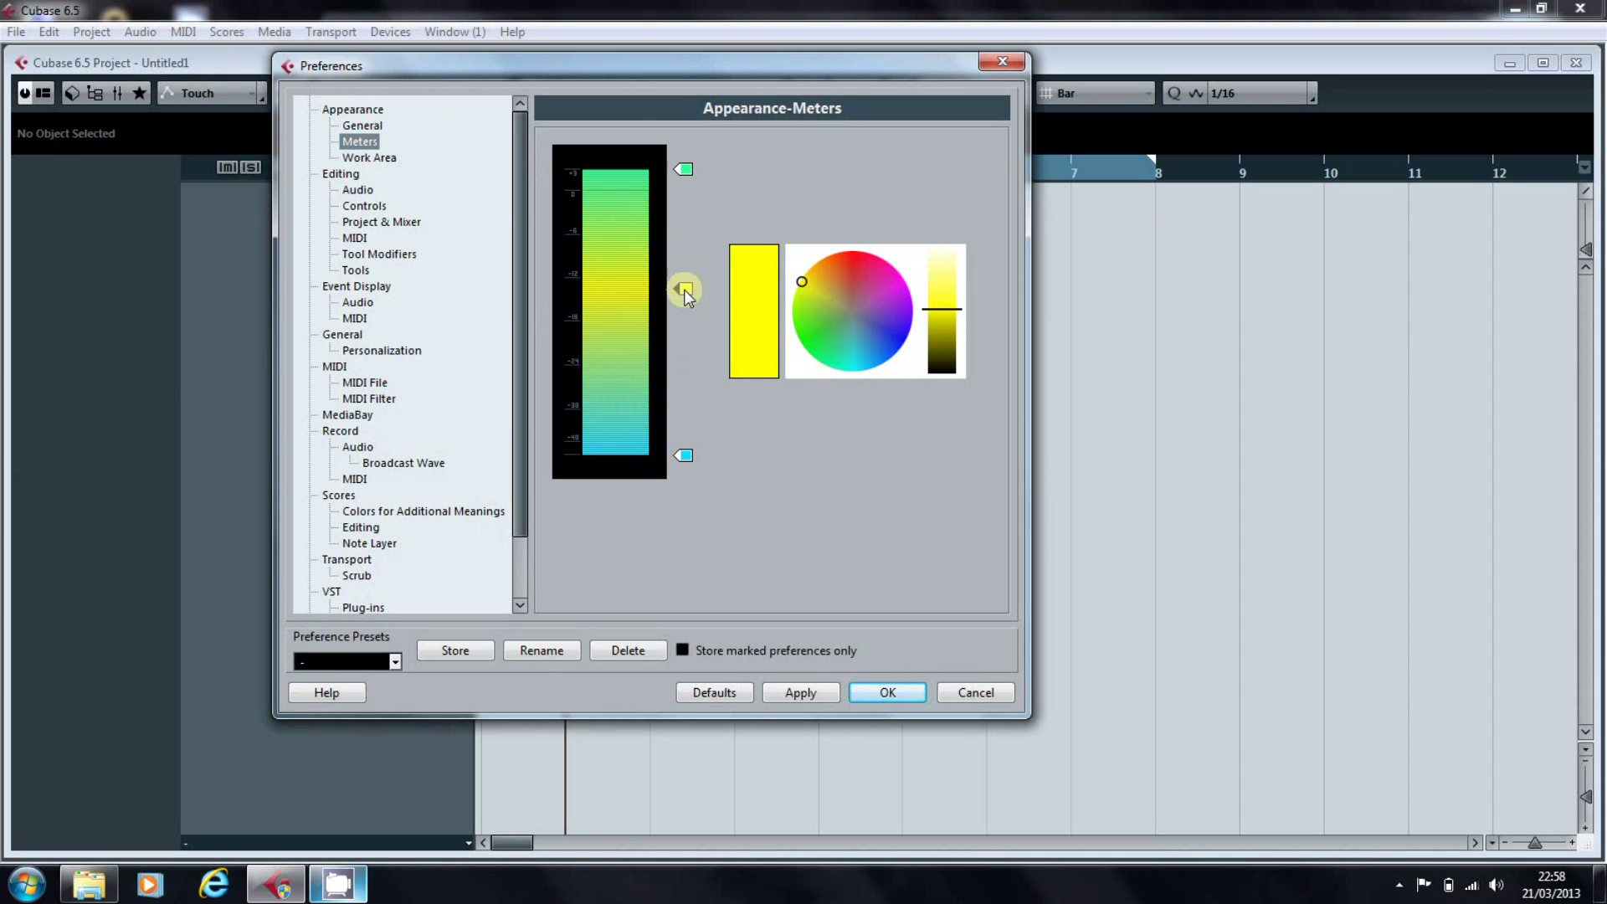
pyautogui.moveTo(685, 289)
pyautogui.mouseDown()
pyautogui.moveTo(684, 259)
pyautogui.moveTo(684, 291)
pyautogui.mouseUp()
pyautogui.moveTo(685, 292); pyautogui.dragTo(683, 282)
pyautogui.click(686, 283)
pyautogui.press('Delete')
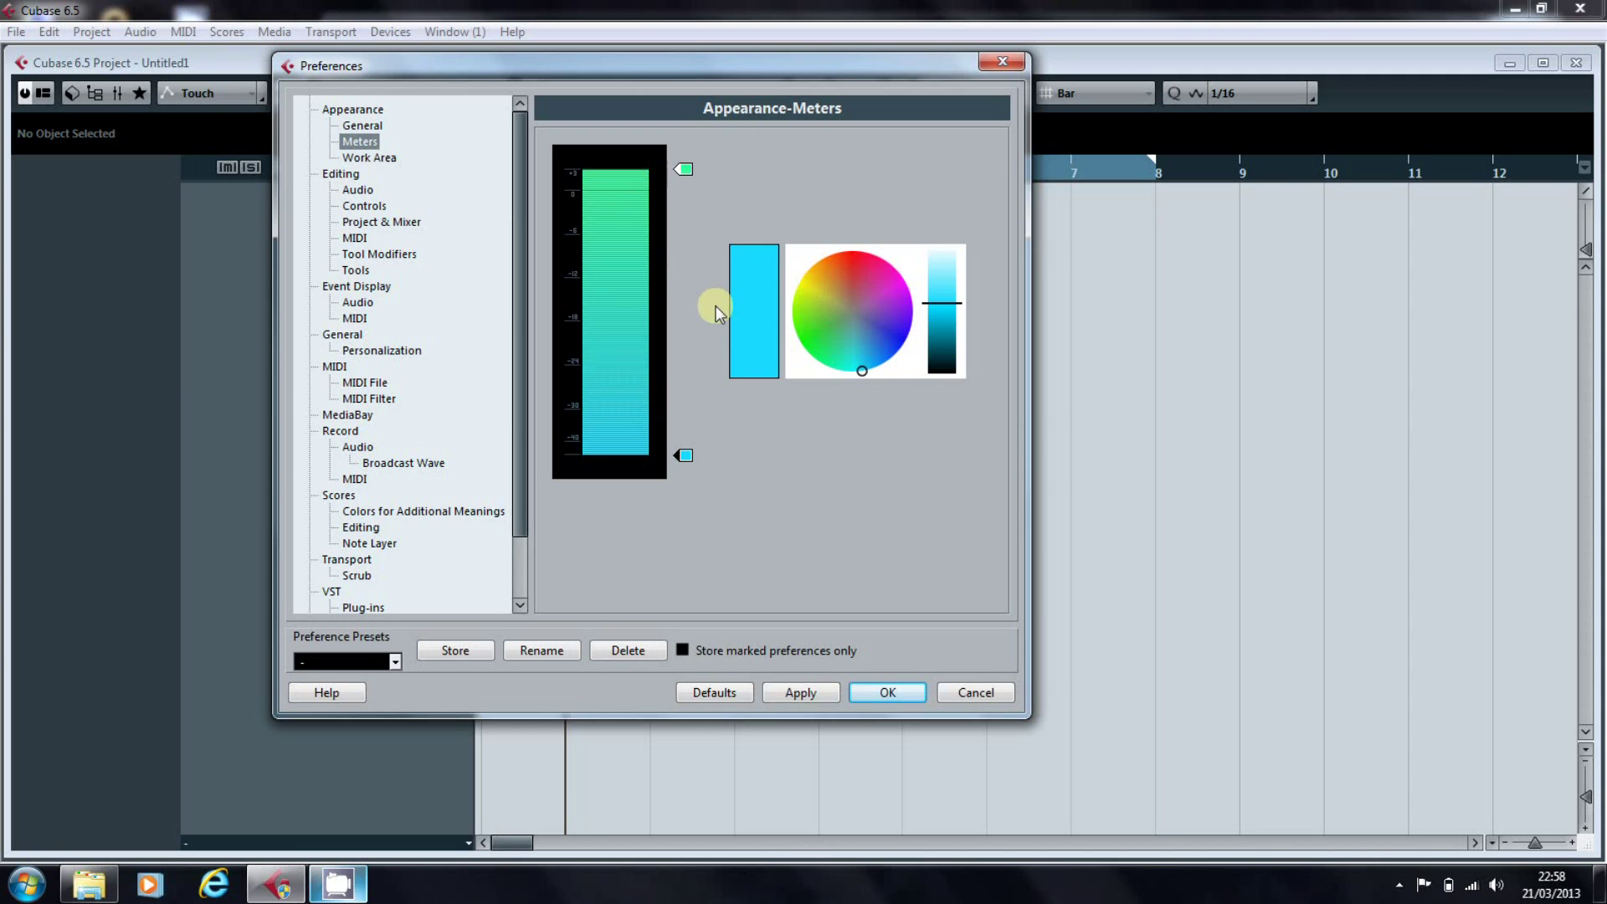
pyautogui.click(681, 233)
pyautogui.click(683, 283)
pyautogui.click(683, 348)
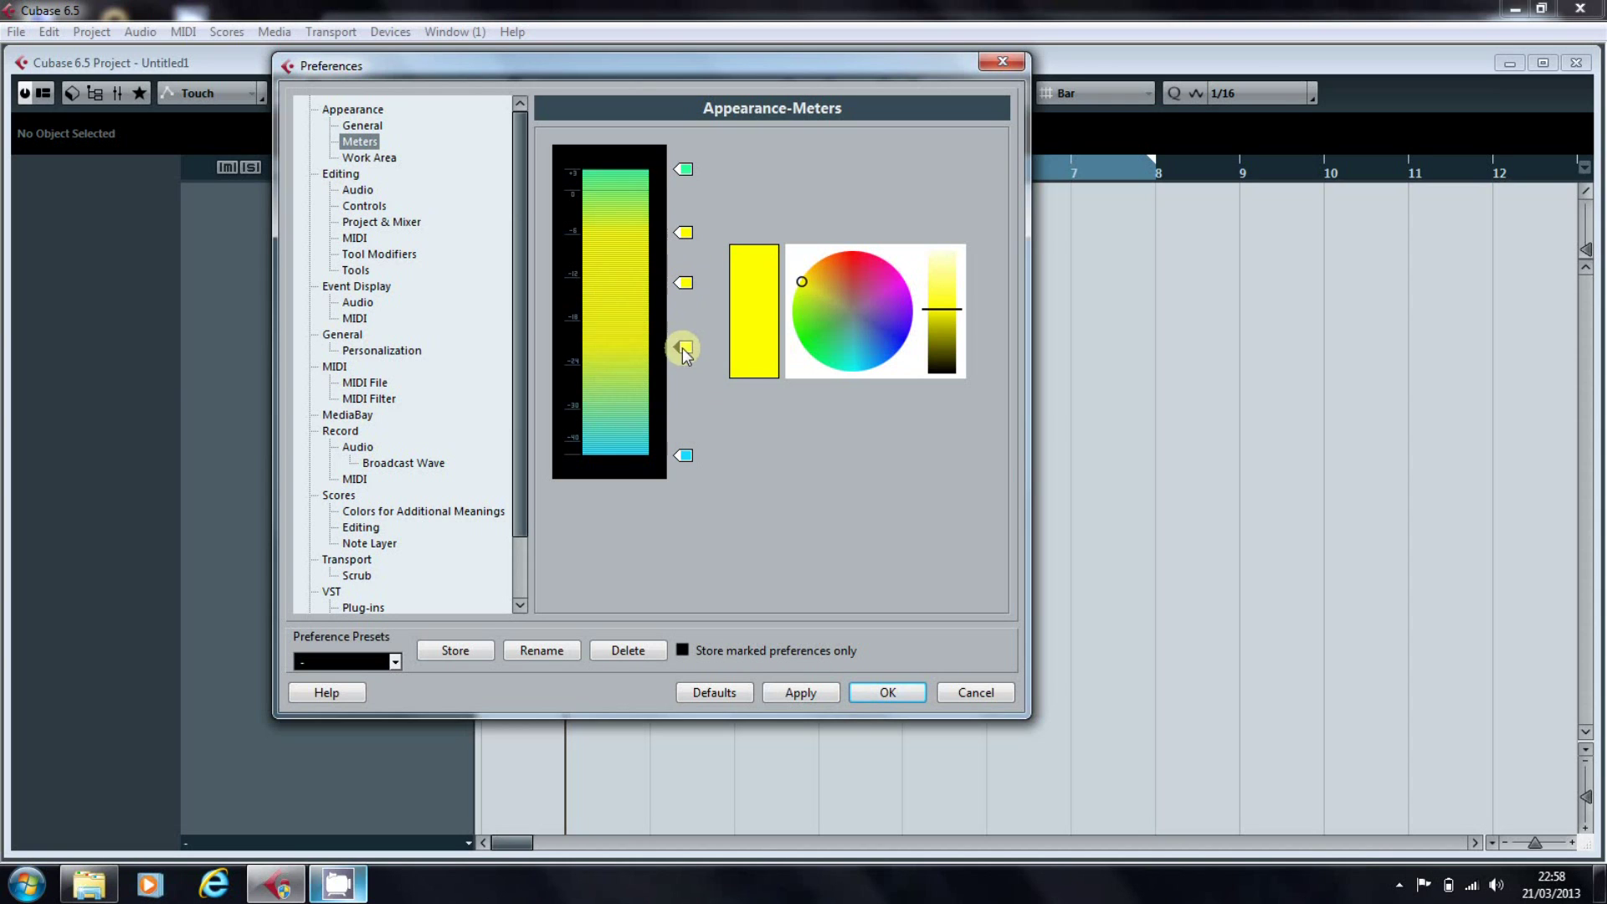
pyautogui.click(683, 283)
pyautogui.moveTo(799, 281); pyautogui.dragTo(862, 254)
pyautogui.click(683, 233)
pyautogui.moveTo(799, 285); pyautogui.dragTo(883, 368)
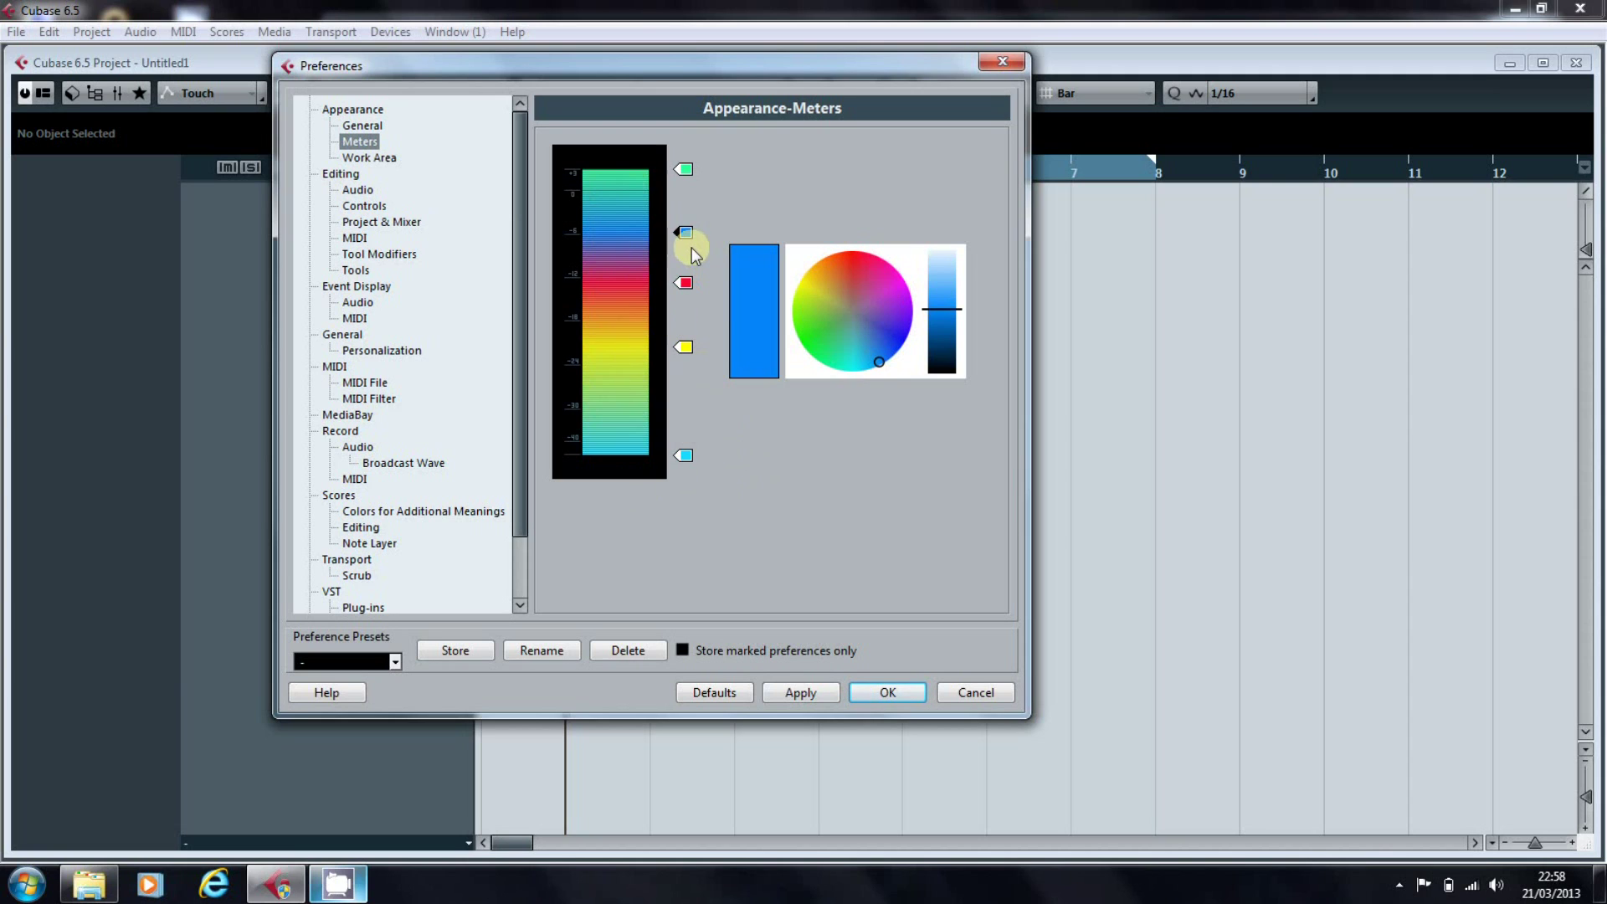
pyautogui.moveTo(692, 247)
pyautogui.mouseDown()
pyautogui.moveTo(684, 351)
pyautogui.moveTo(717, 370)
pyautogui.mouseUp()
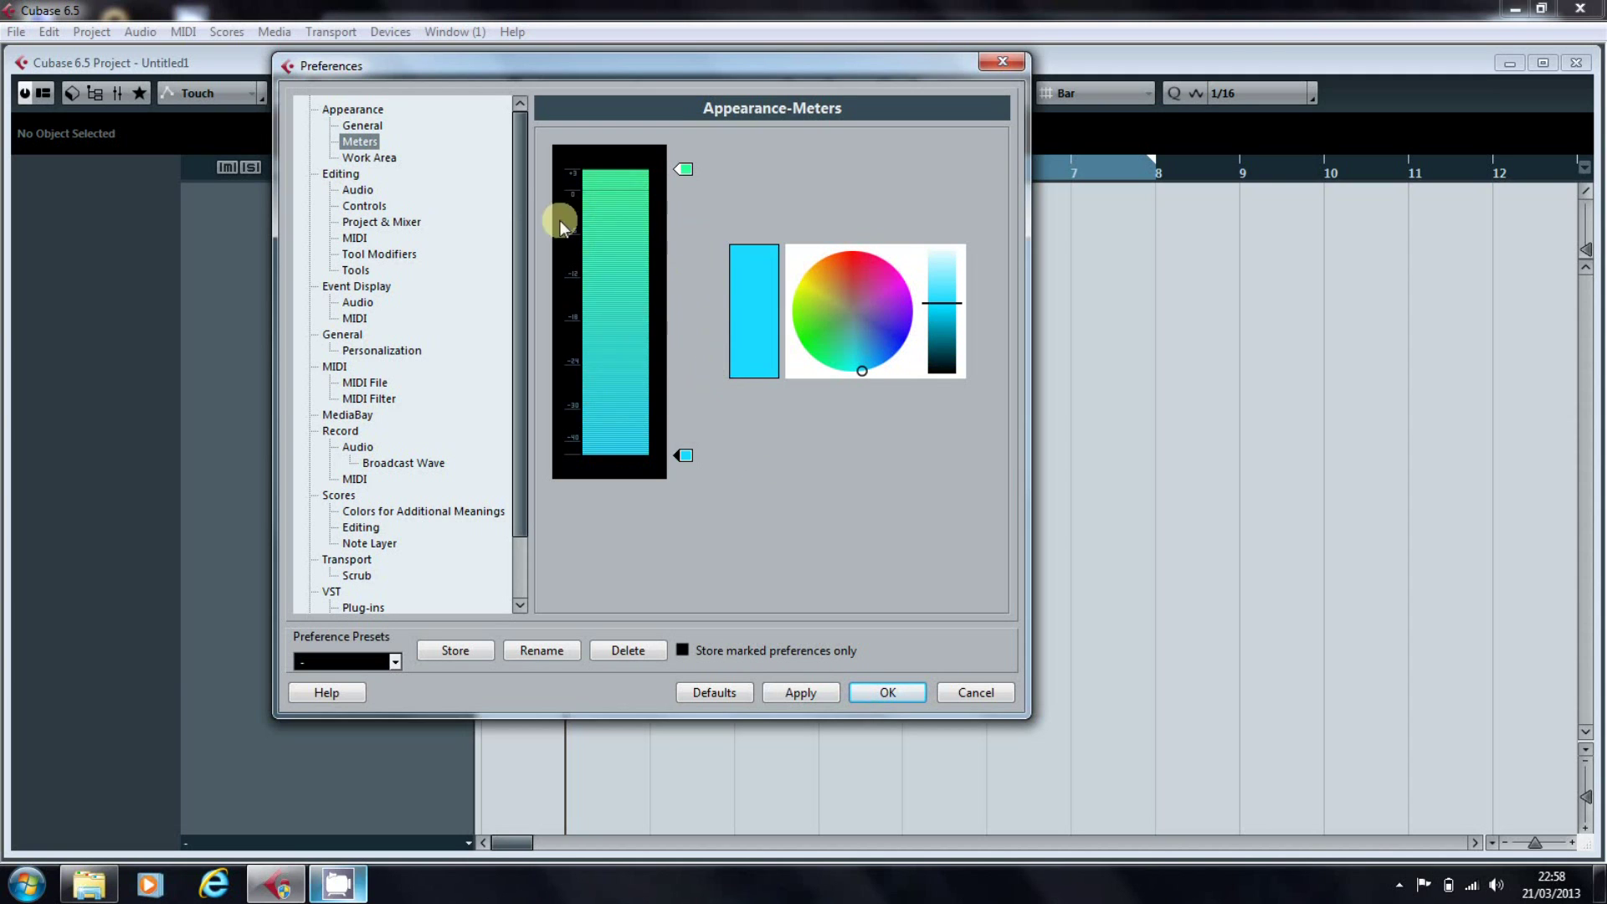
# Step: On Appearance > General, shift the mixer Color Tone toward pink
pyautogui.click(376, 127)
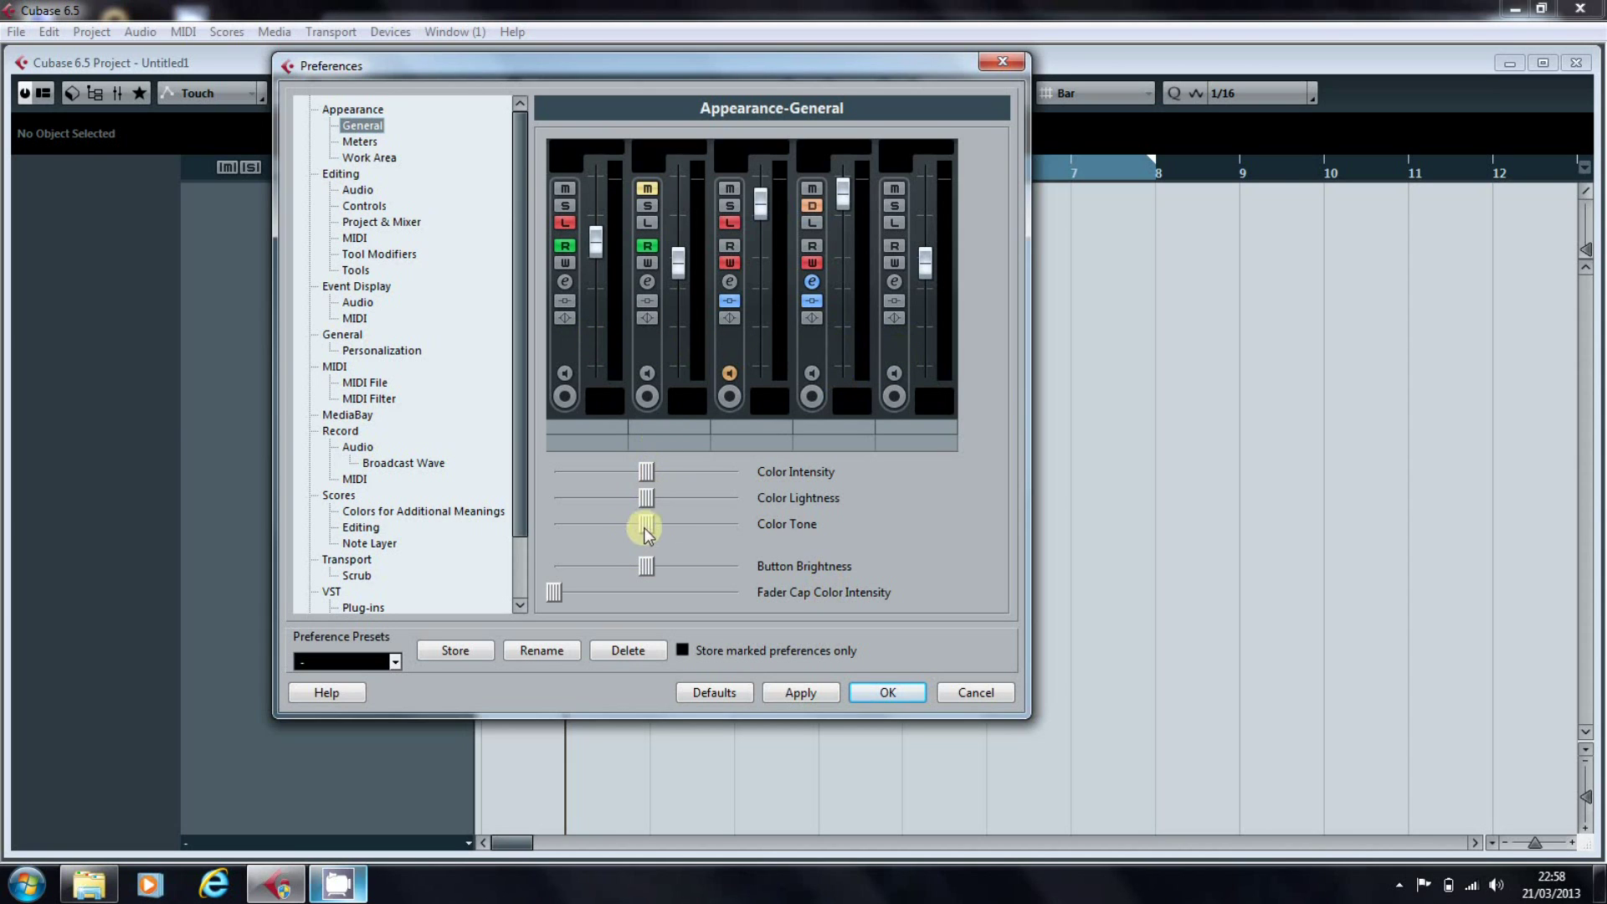
pyautogui.moveTo(644, 529); pyautogui.dragTo(713, 486)
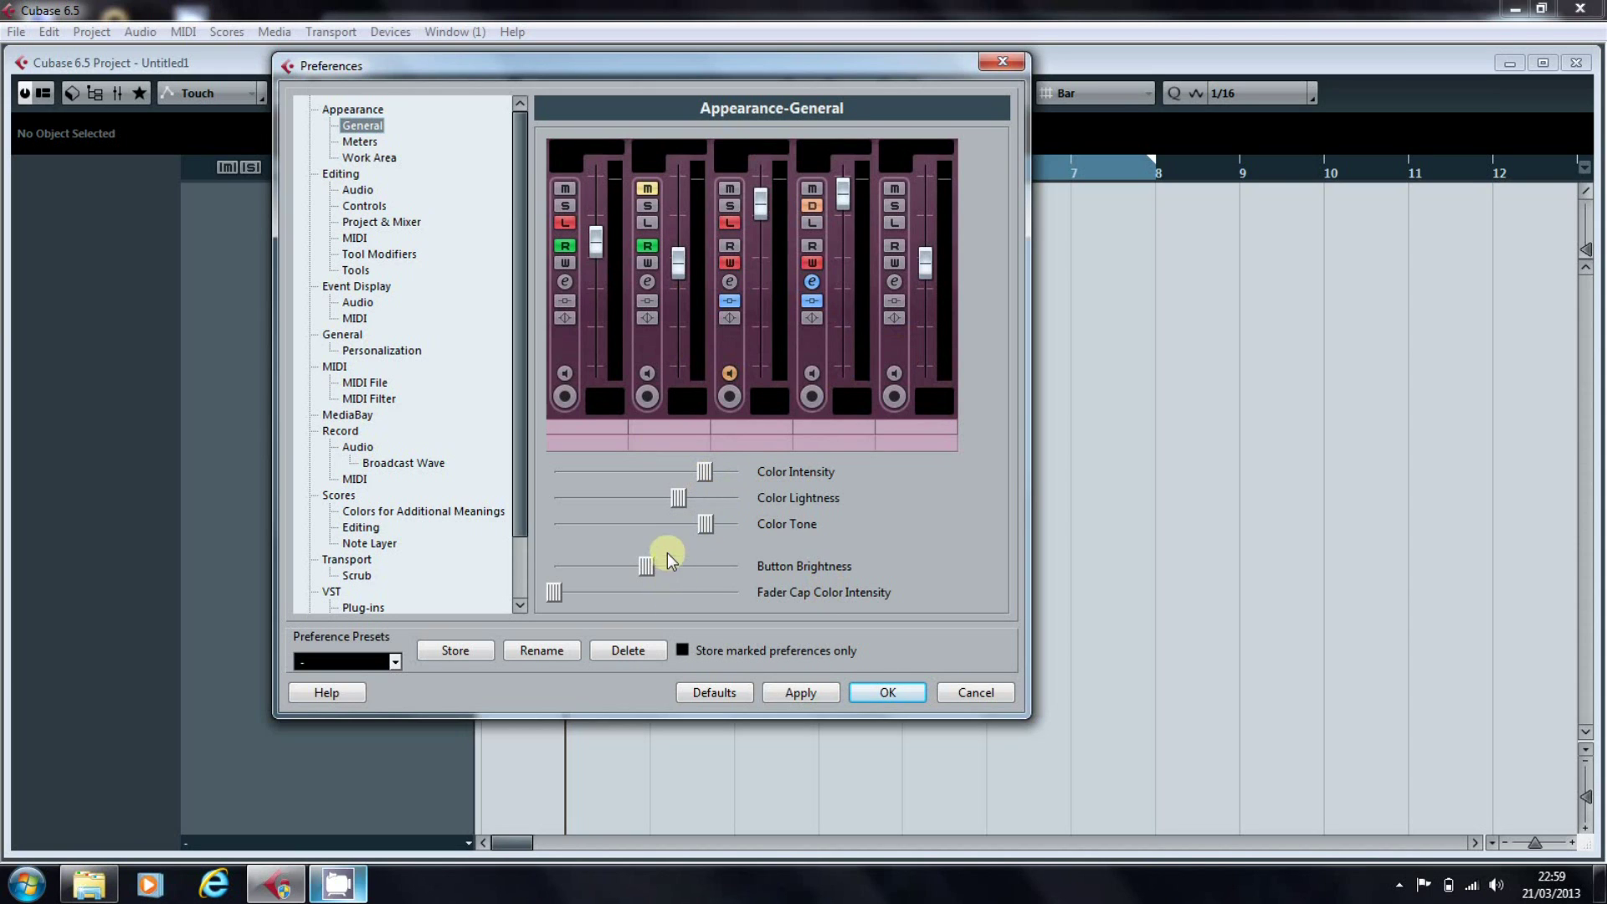
pyautogui.moveTo(704, 530); pyautogui.dragTo(711, 532)
# Step: Reset tone, lightness and intensity, then set Fader Cap Color Intensity to maximum
pyautogui.keyDown('ctrl'); pyautogui.click(708, 526); pyautogui.keyUp('ctrl')
pyautogui.keyDown('ctrl'); pyautogui.click(678, 498); pyautogui.keyUp('ctrl')
pyautogui.keyDown('ctrl'); pyautogui.click(702, 475); pyautogui.keyUp('ctrl')
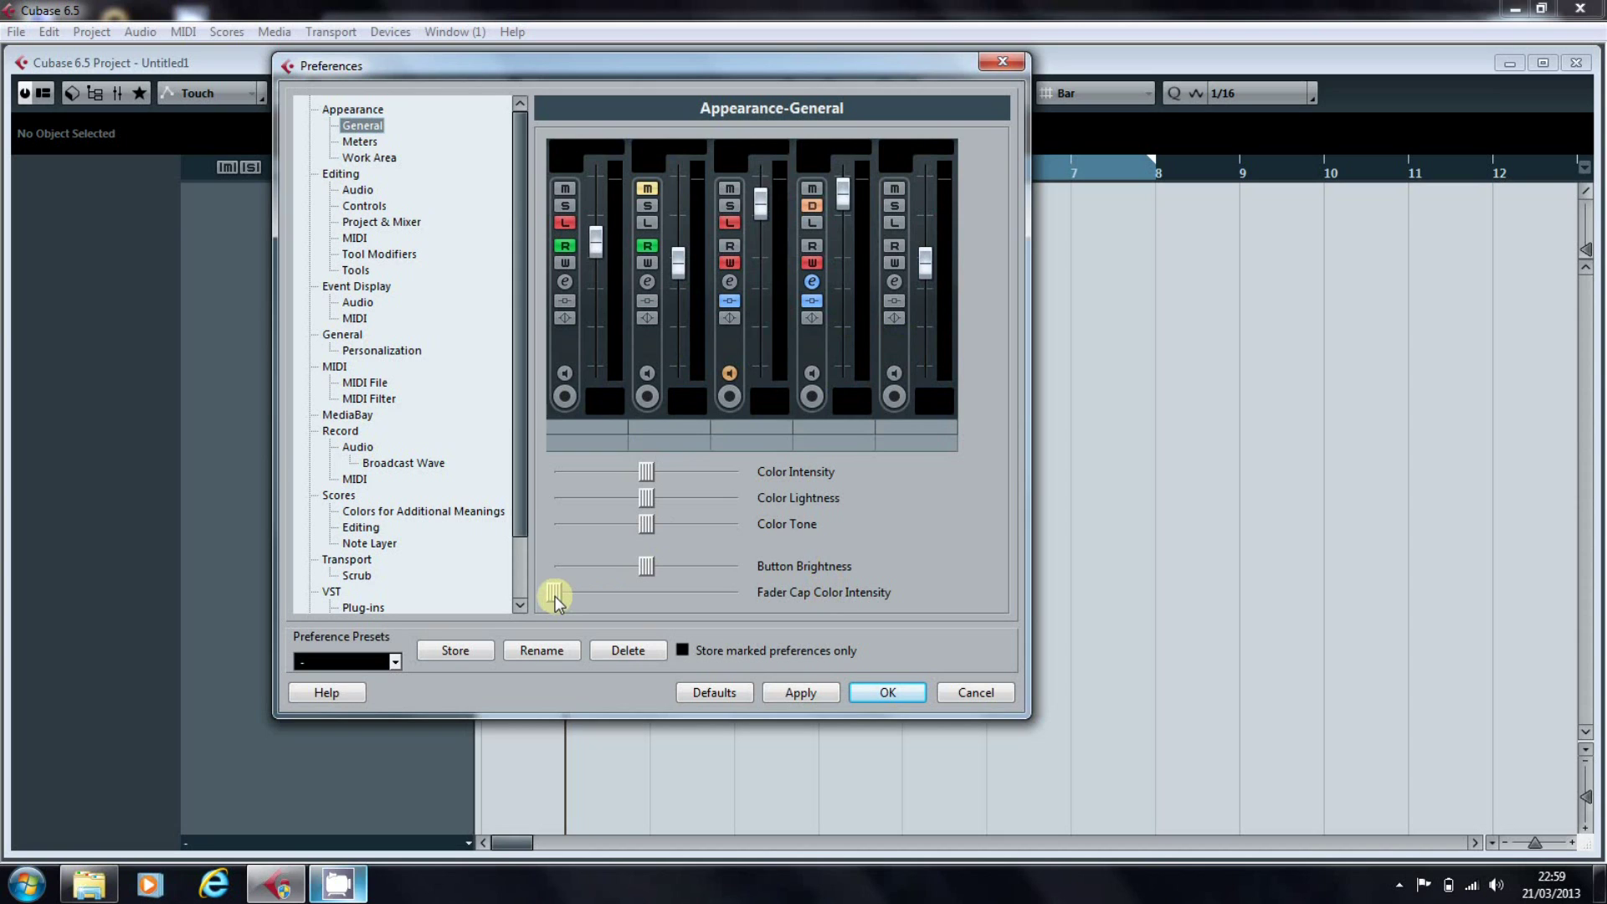
pyautogui.moveTo(556, 601); pyautogui.dragTo(764, 615)
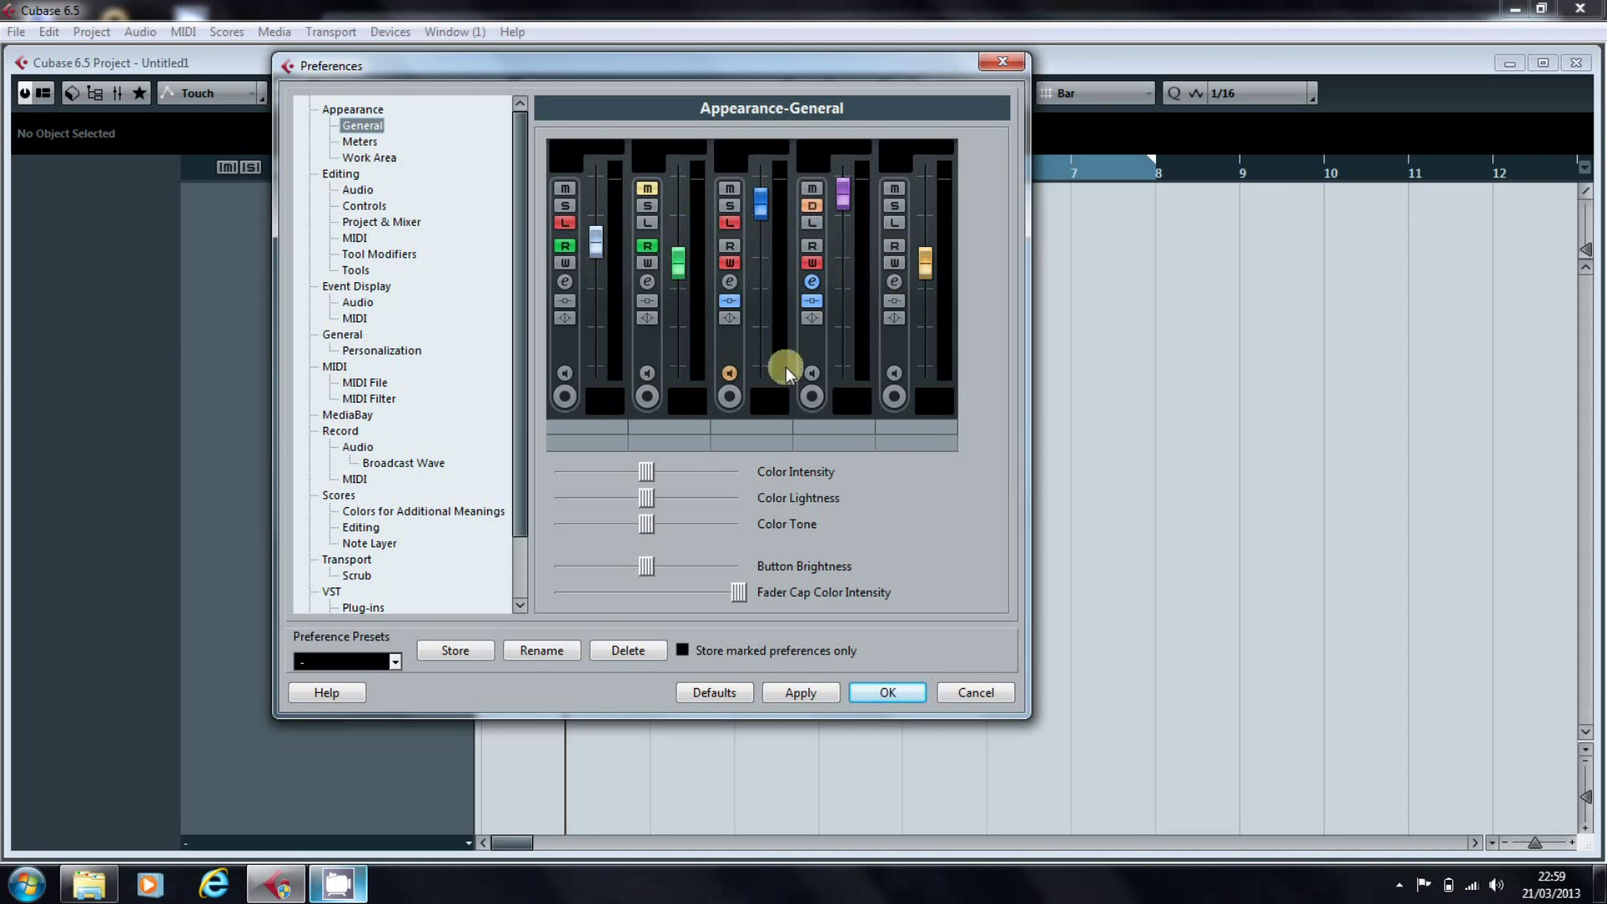
pyautogui.click(814, 301)
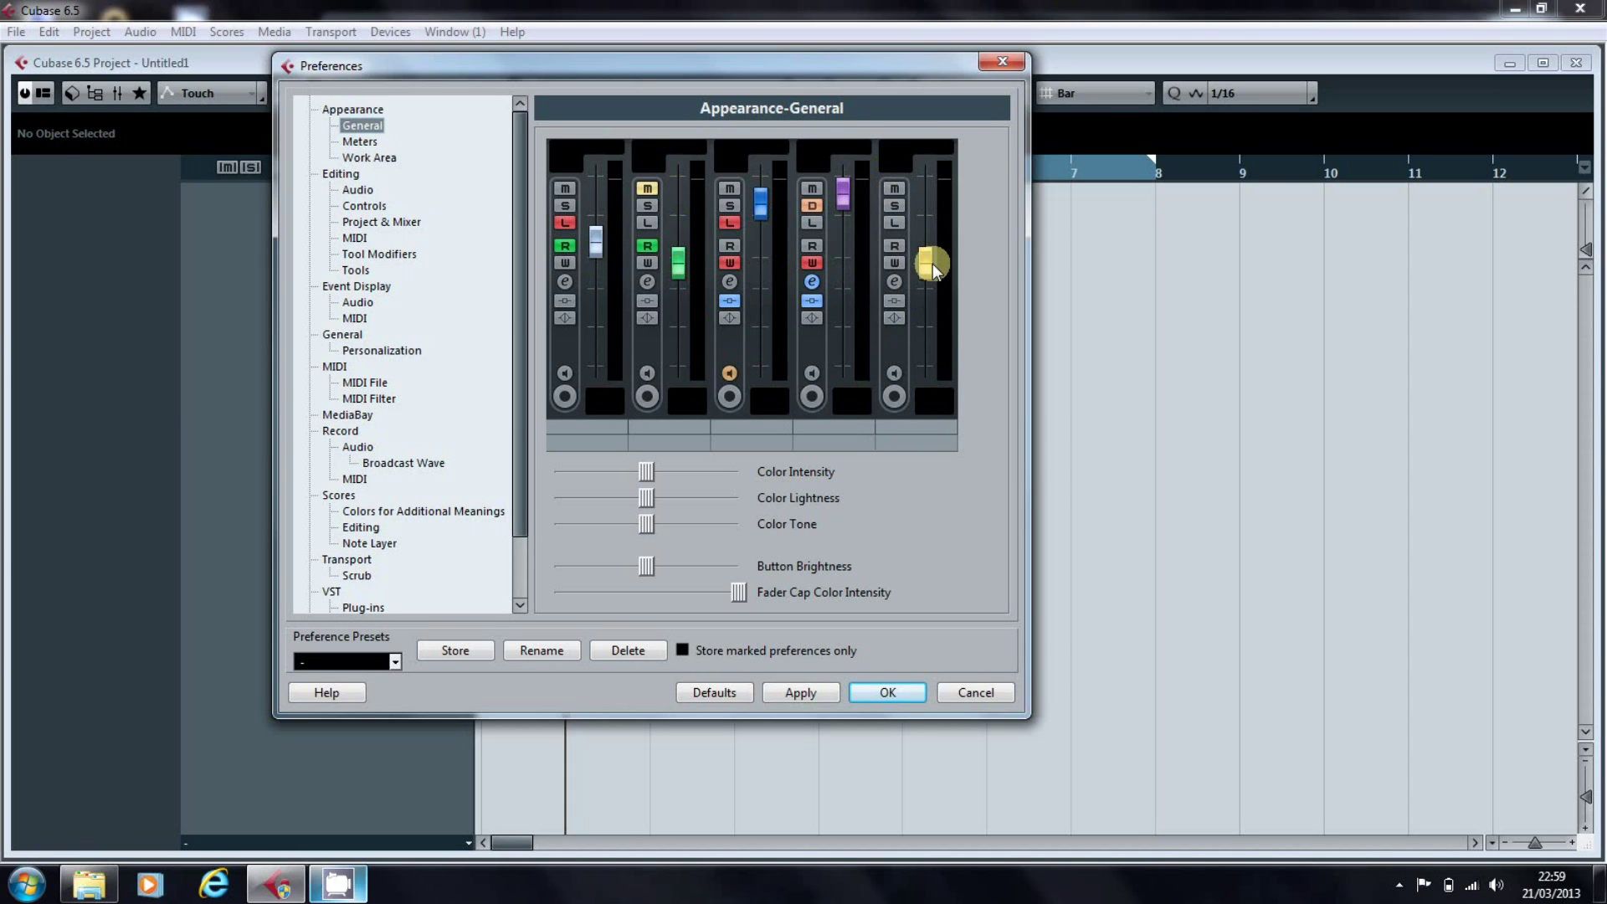
# Step: Close Preferences with OK and acknowledge the restart-required notice
pyautogui.click(883, 705)
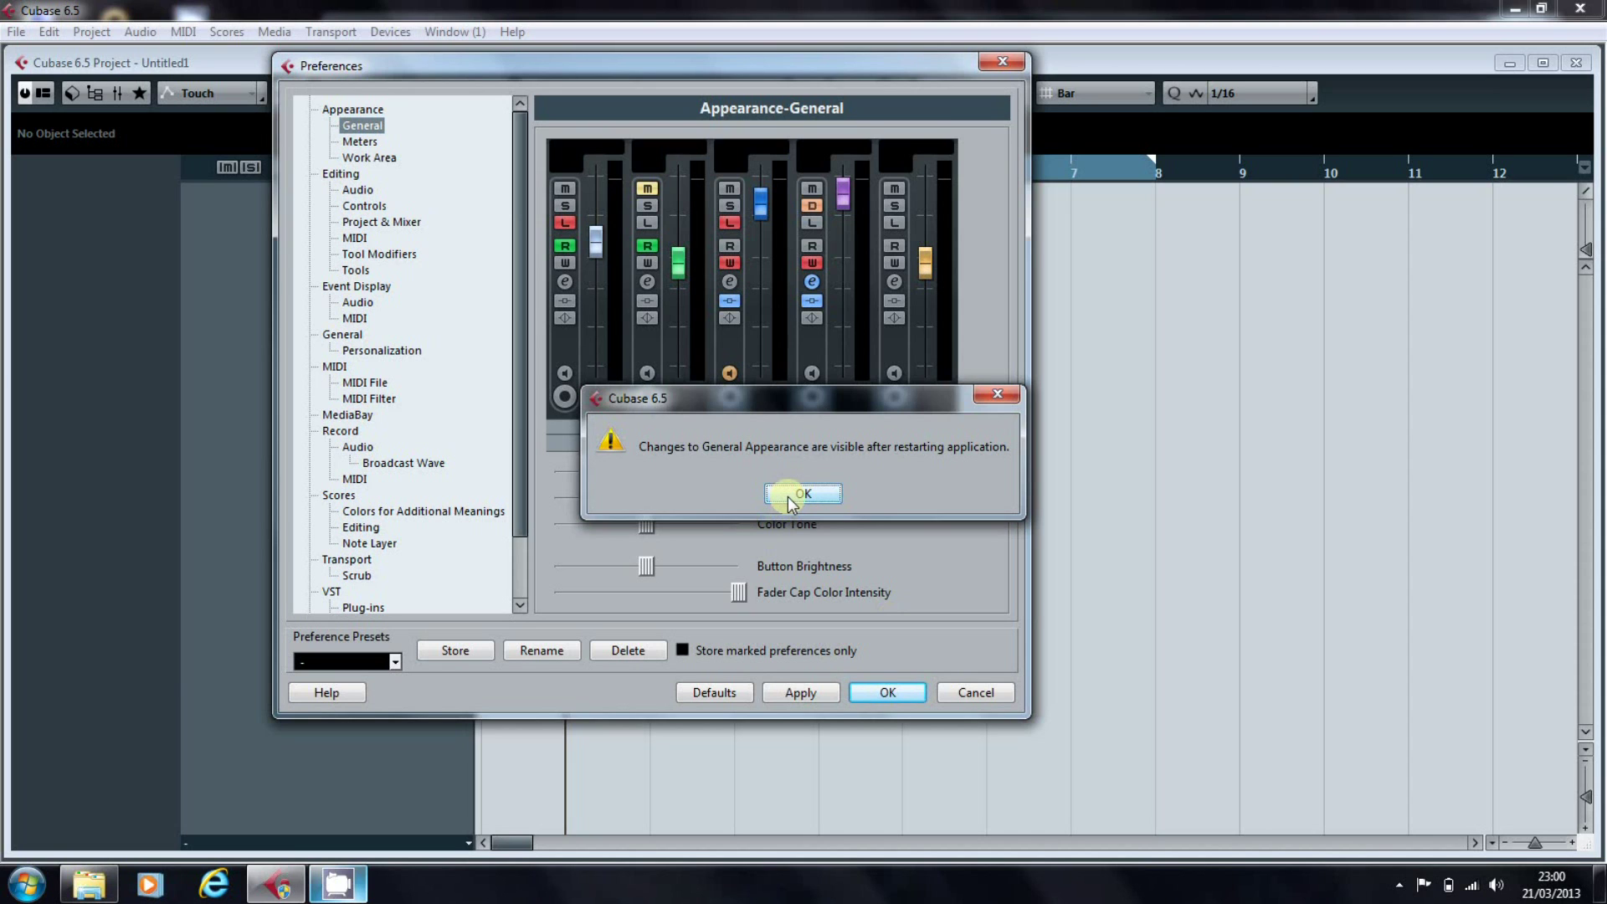
pyautogui.click(791, 494)
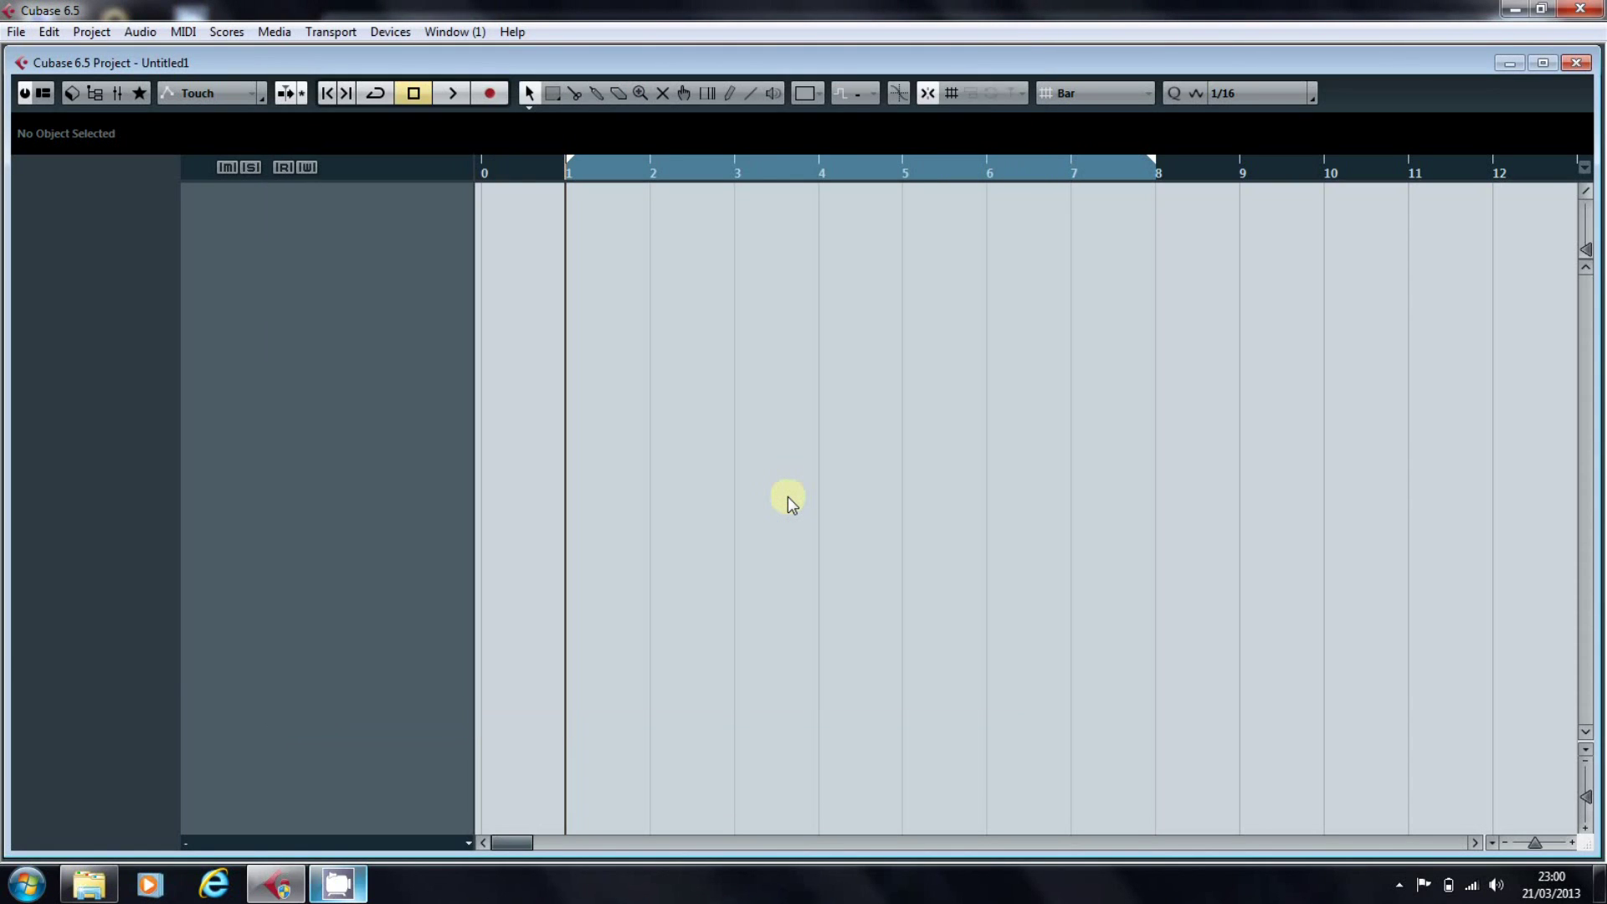